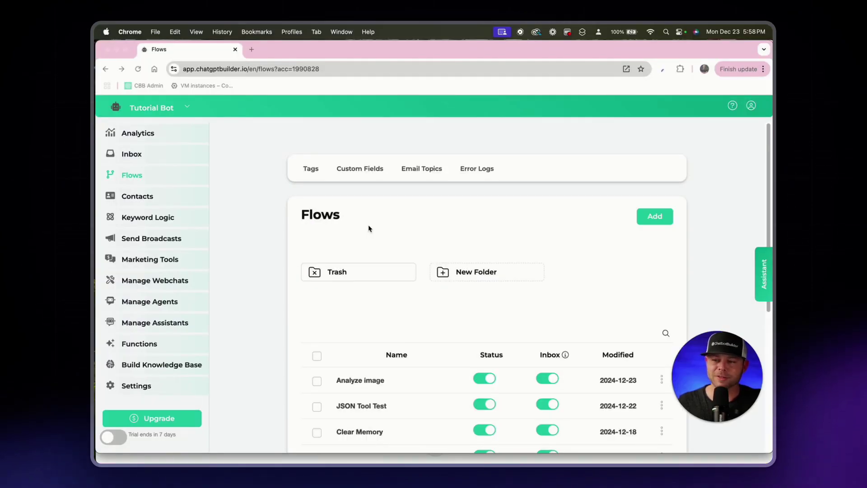
Step: Create a new flow called 'Message checker flow' and open it in the flow editor
scroll(369, 228, "down", 5)
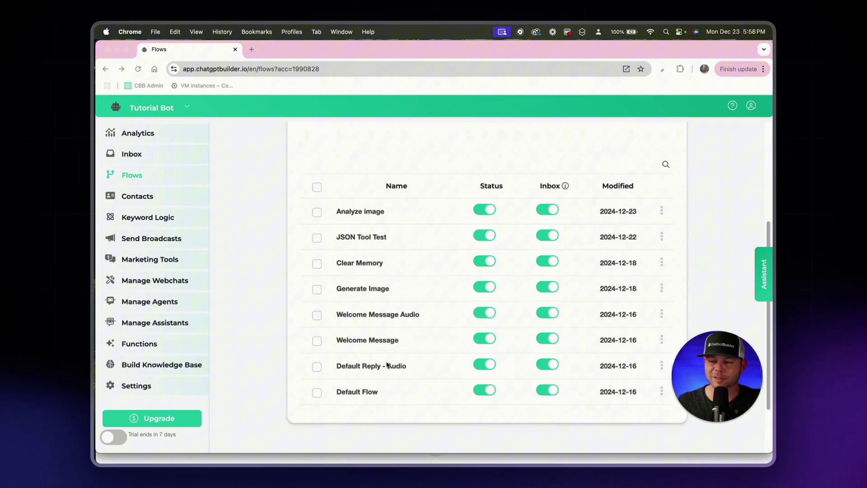
scroll(397, 267, "up", 5)
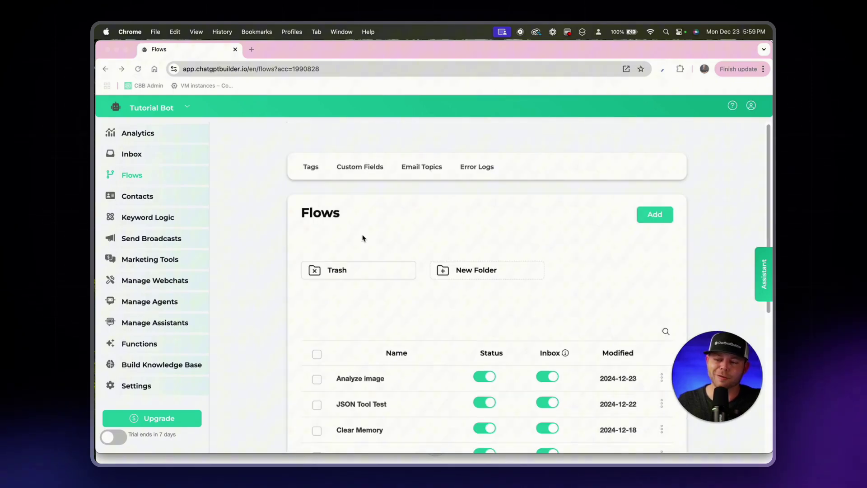
scroll(362, 238, "down", 5)
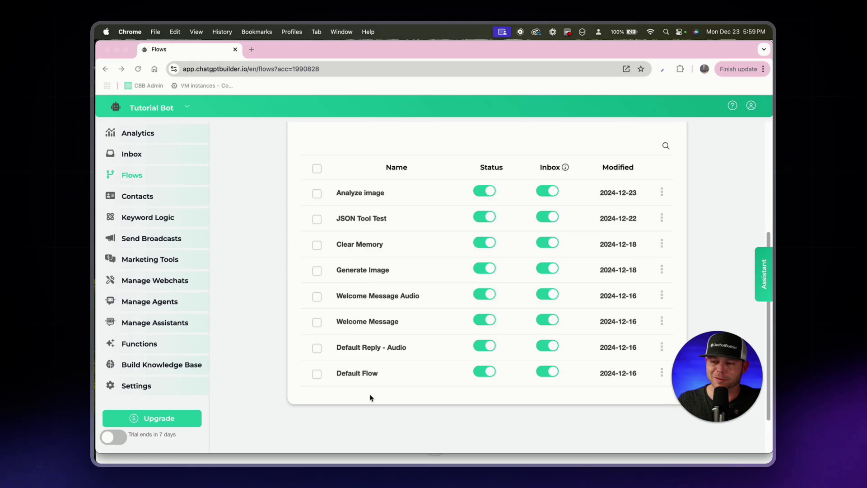
scroll(380, 292, "up", 5)
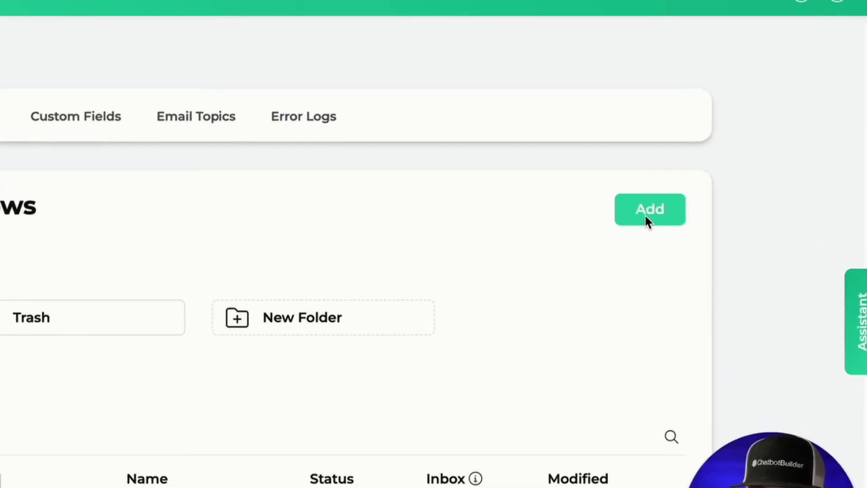
left_click(653, 216)
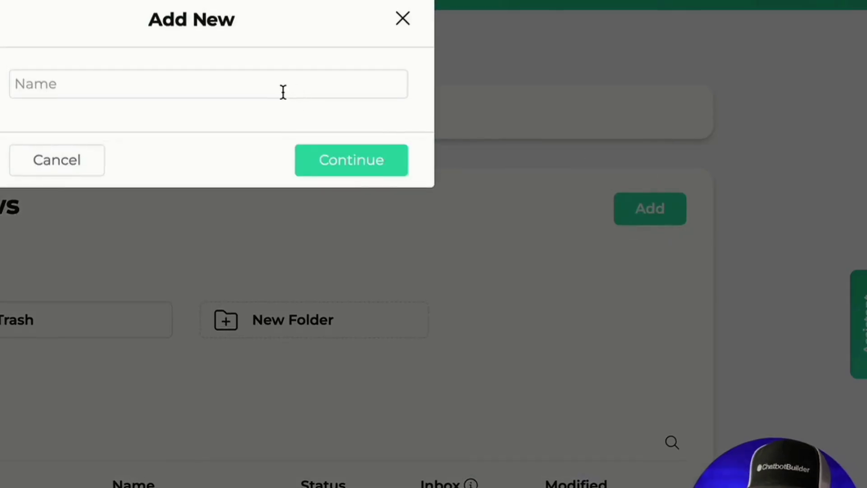
left_click(283, 90)
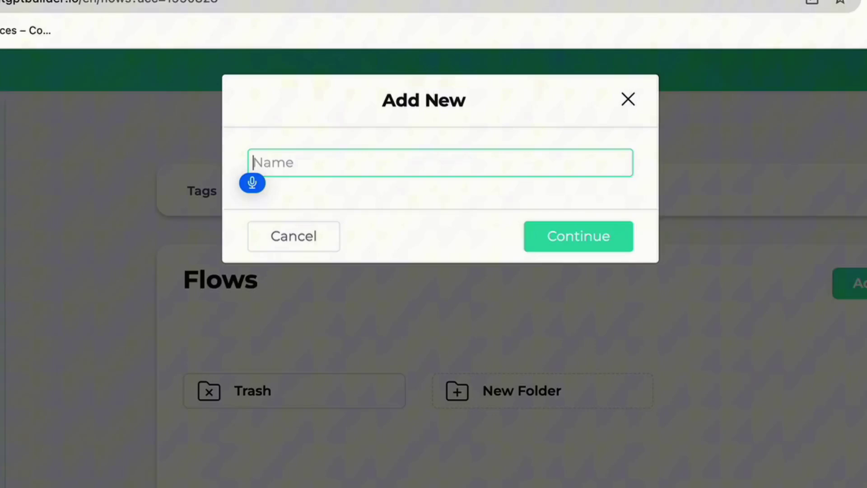
type("Message checker flow")
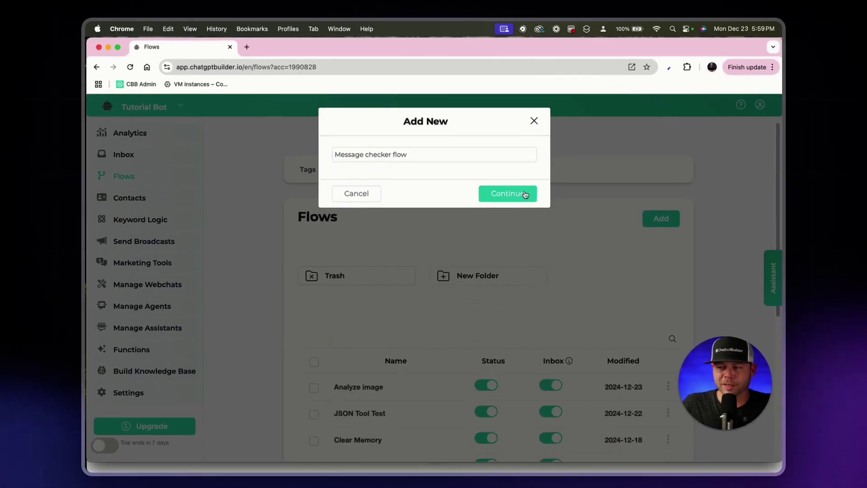
left_click(525, 194)
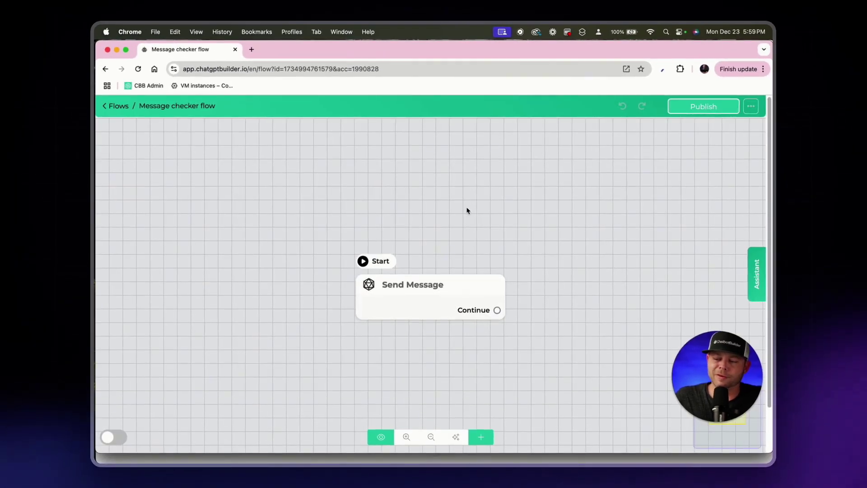
left_click(486, 191)
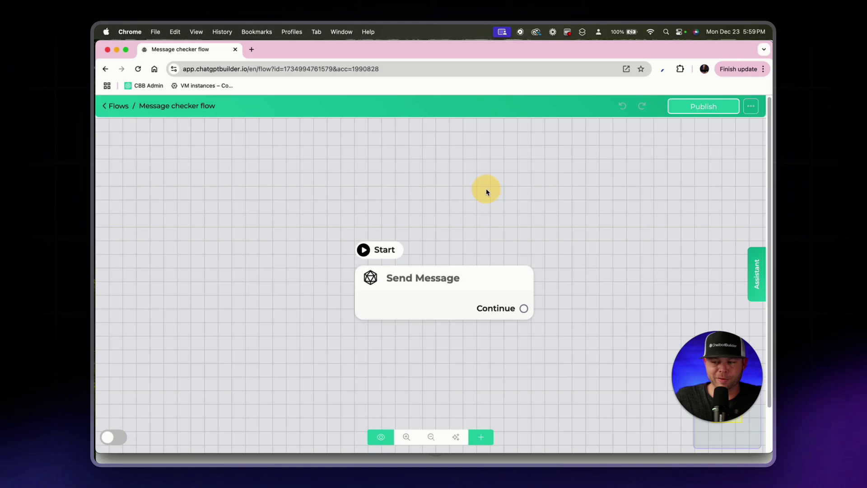
mouse_move(441, 293)
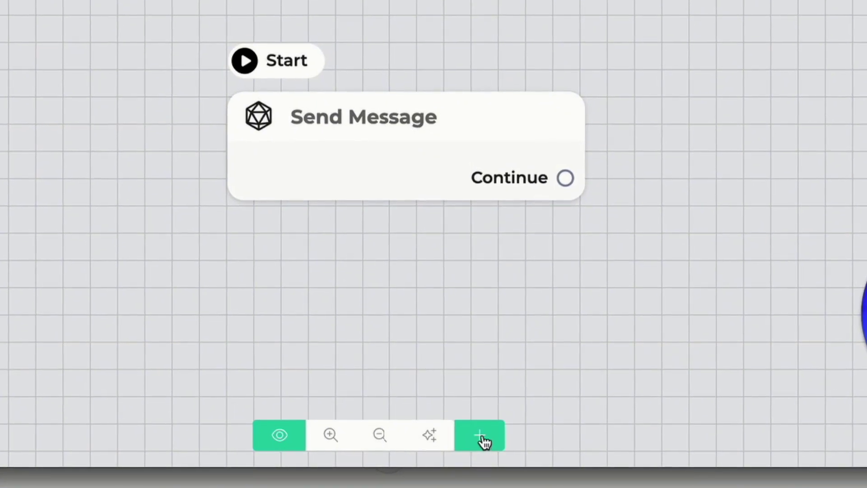
Step: Add a Condition step left of Send Message and set it as the starting step
left_click(480, 437)
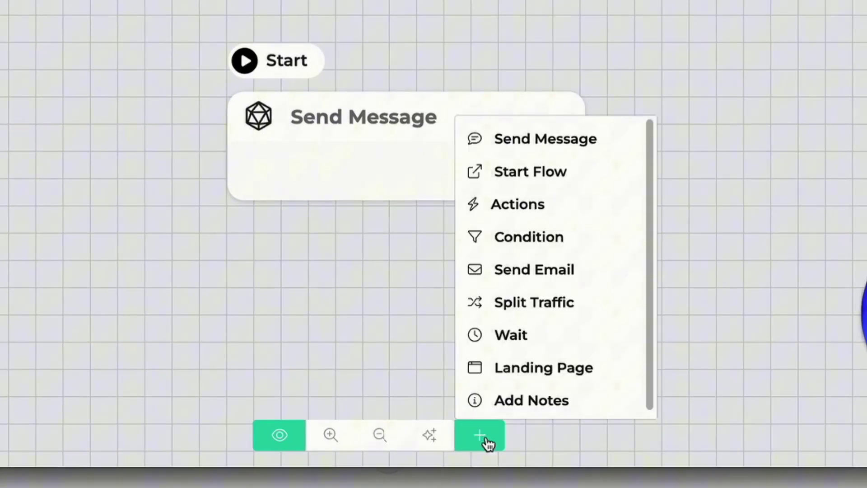
left_click(546, 243)
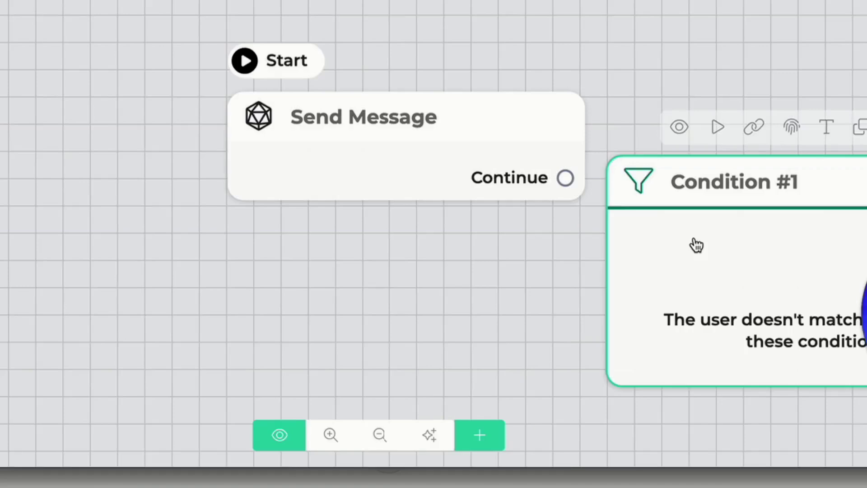
left_click_drag(695, 246, 148, 44)
left_click_drag(465, 120, 750, 74)
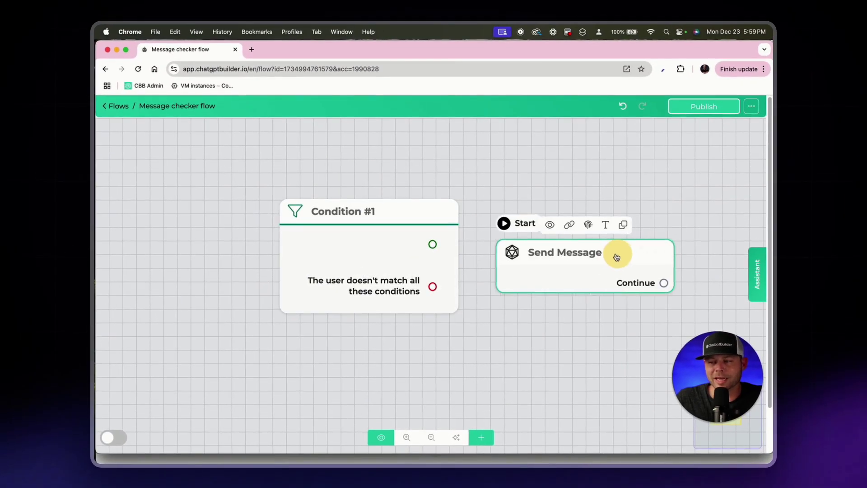
left_click_drag(617, 257, 609, 256)
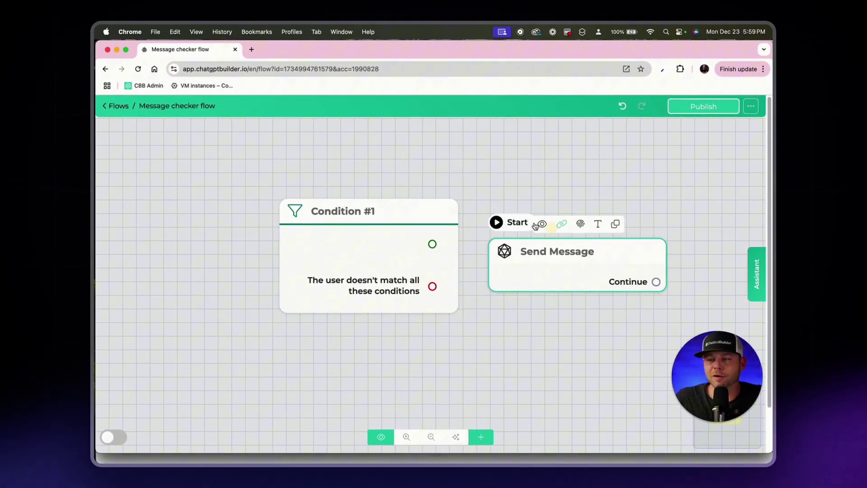
left_click(370, 234)
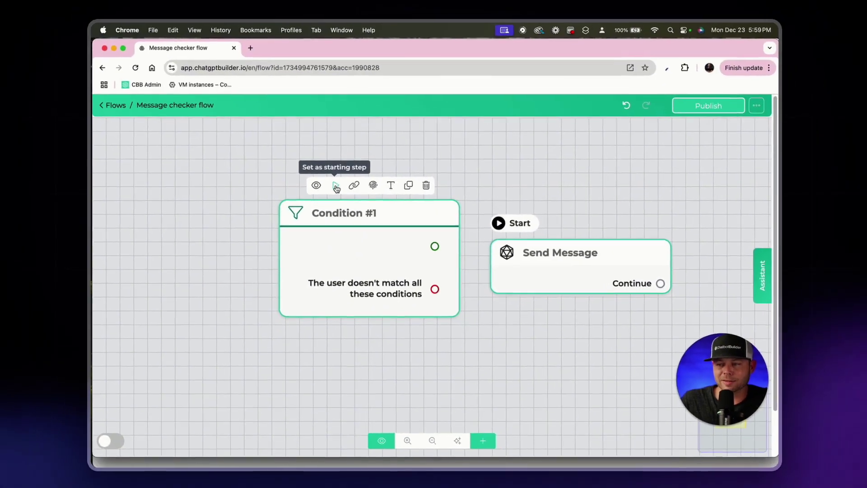
left_click(332, 184)
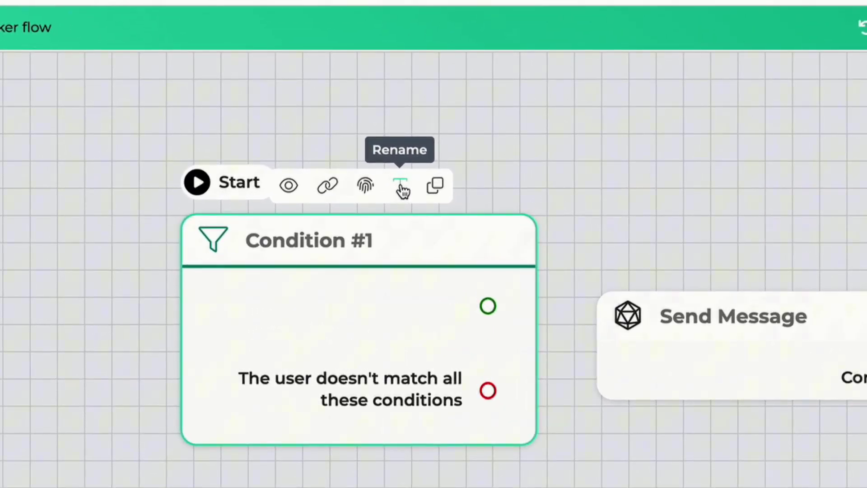
Step: Rename the condition step to 'Check message type'
left_click(401, 185)
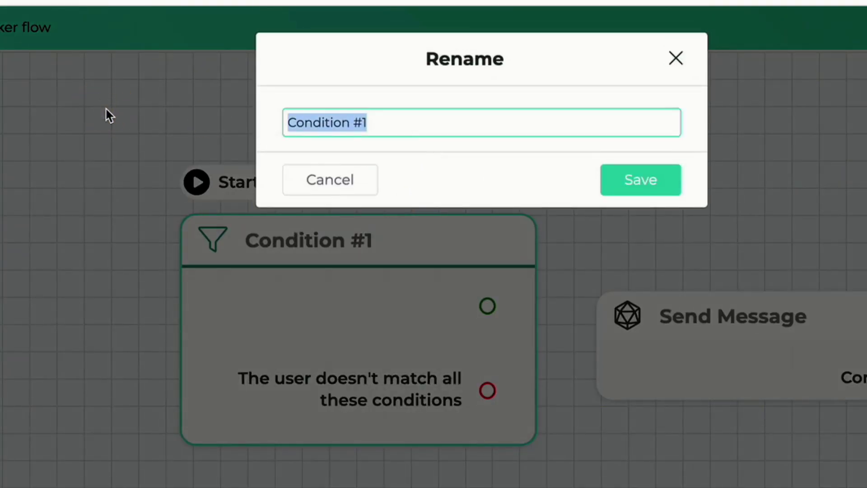
key("BackSpace")
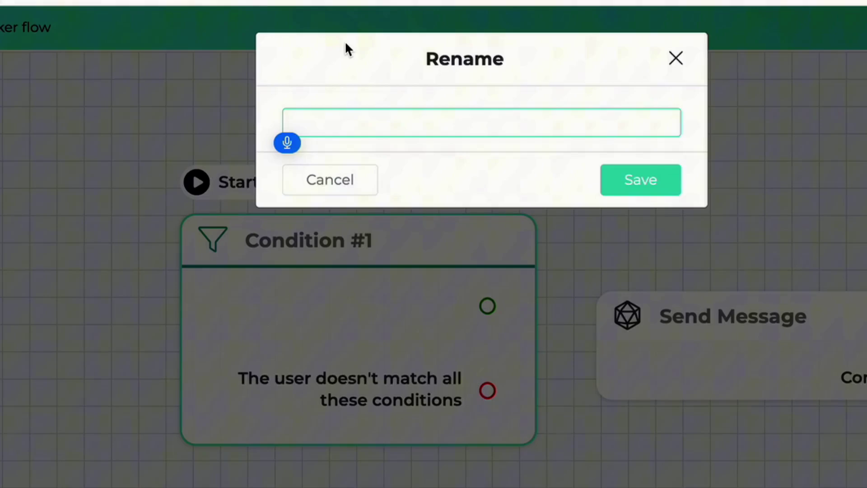
type("Check message type")
left_click(650, 180)
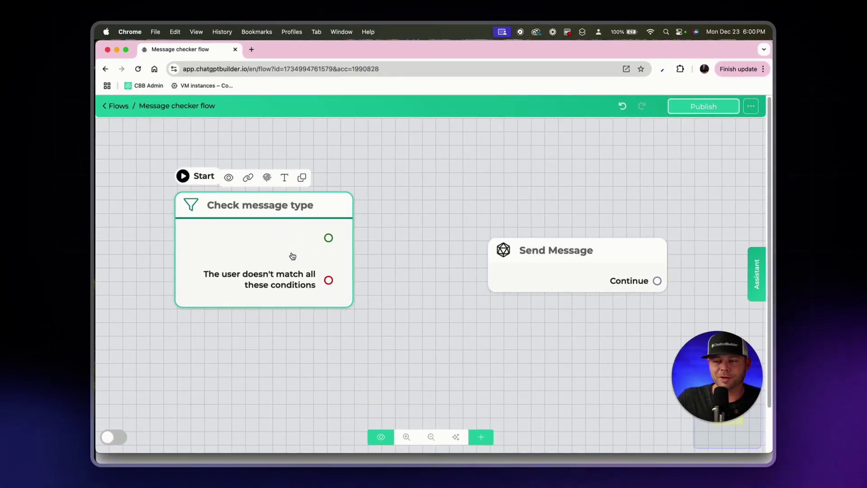
Step: In Check message type, keep all-conditions matching and add the condition 'Last user input type is Text'
left_click(289, 260)
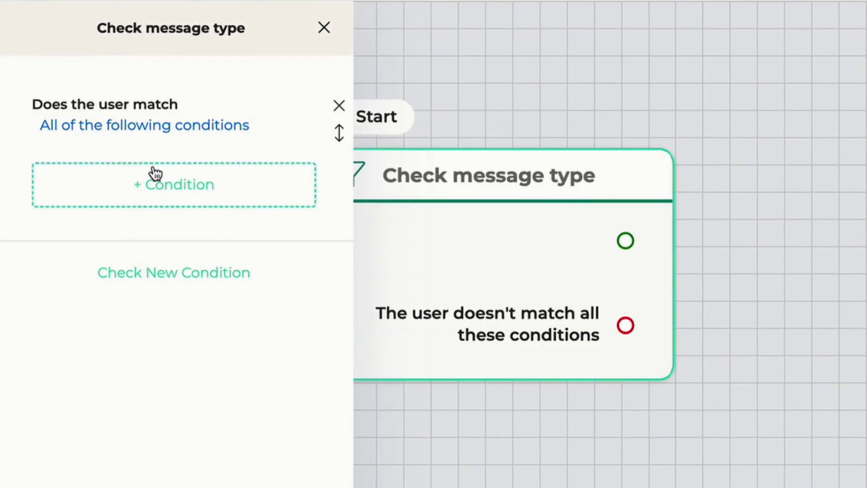
left_click(169, 132)
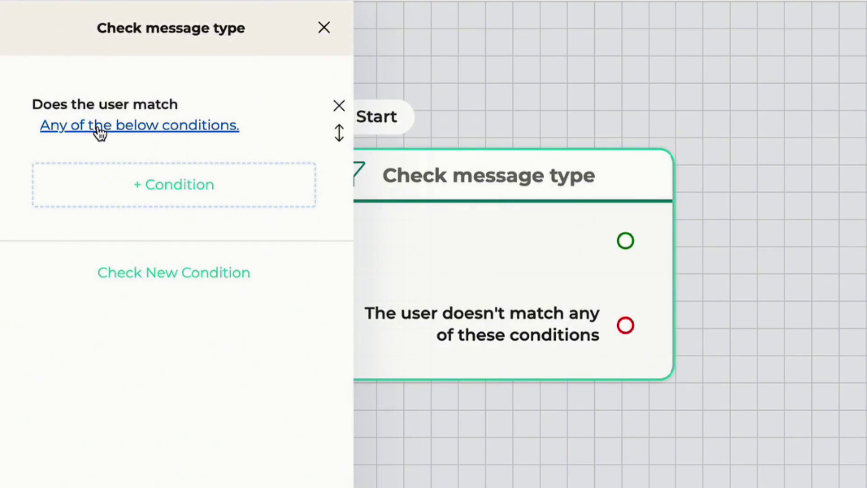
left_click(165, 131)
left_click(160, 186)
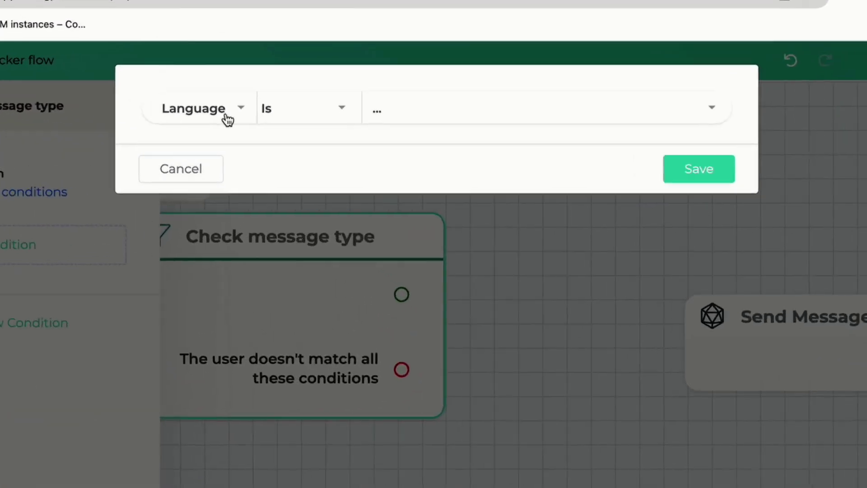
left_click(227, 117)
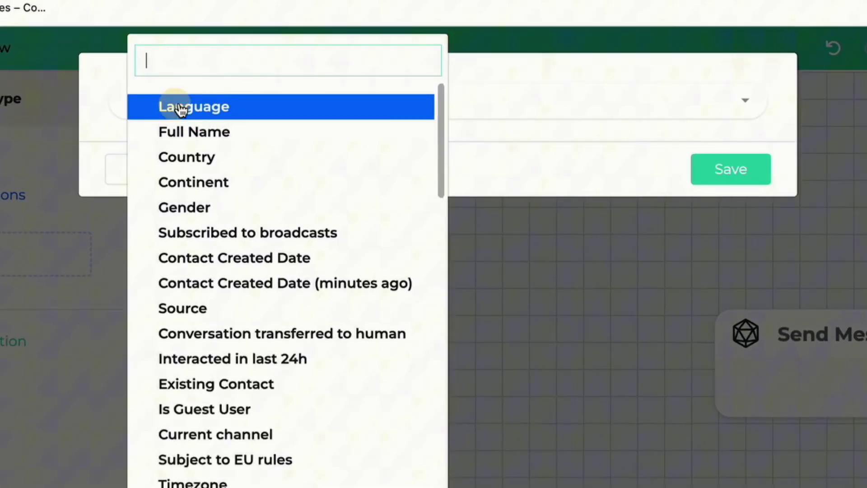
type("inp")
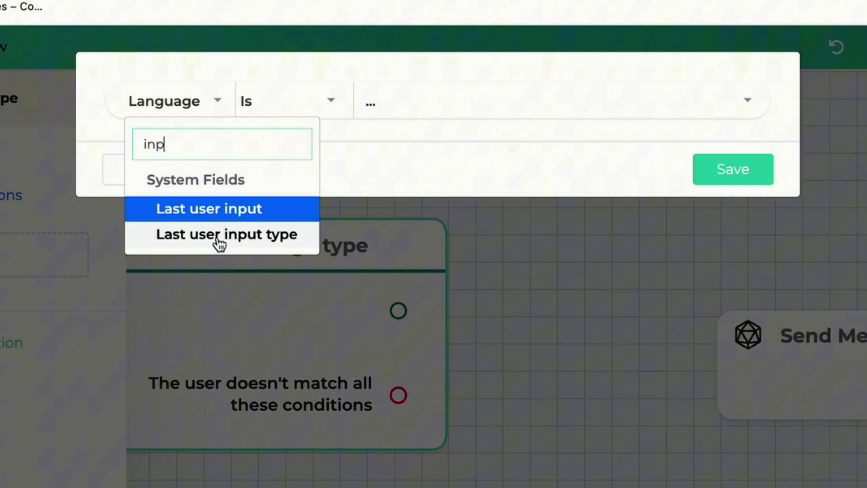
left_click(258, 247)
left_click(409, 105)
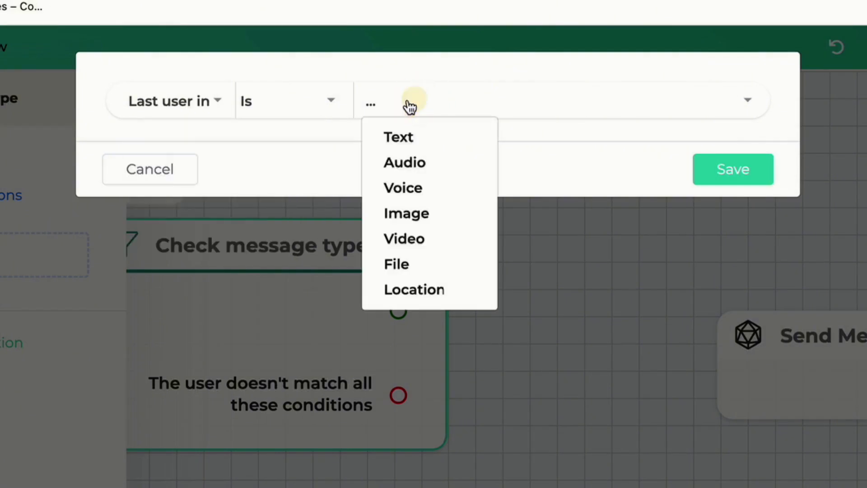
left_click(431, 144)
left_click(767, 169)
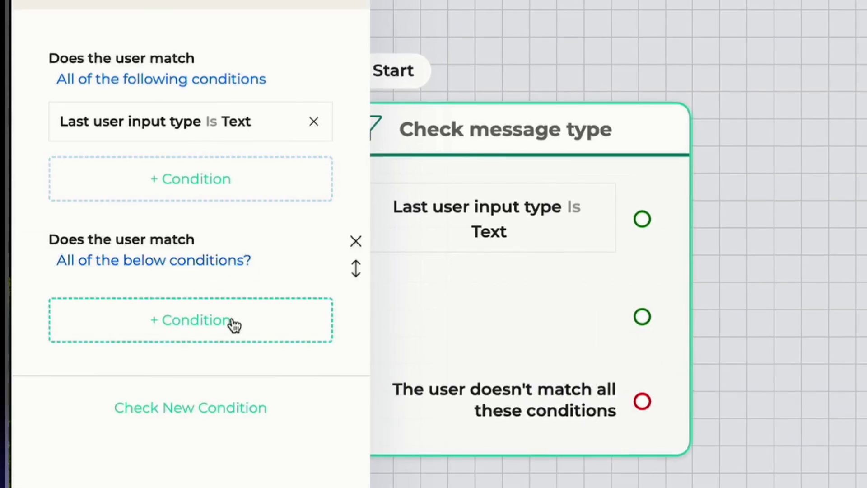
Step: Add condition groups for Last user input type is Audio and is Image
left_click(250, 324)
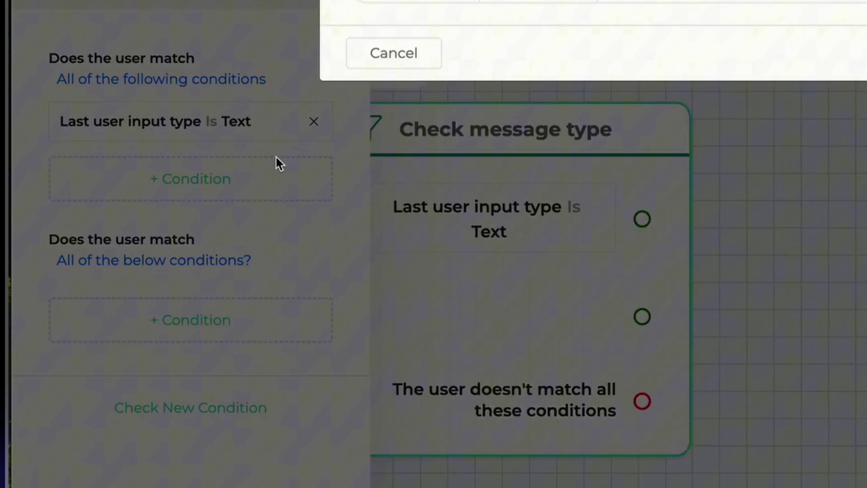
type("in")
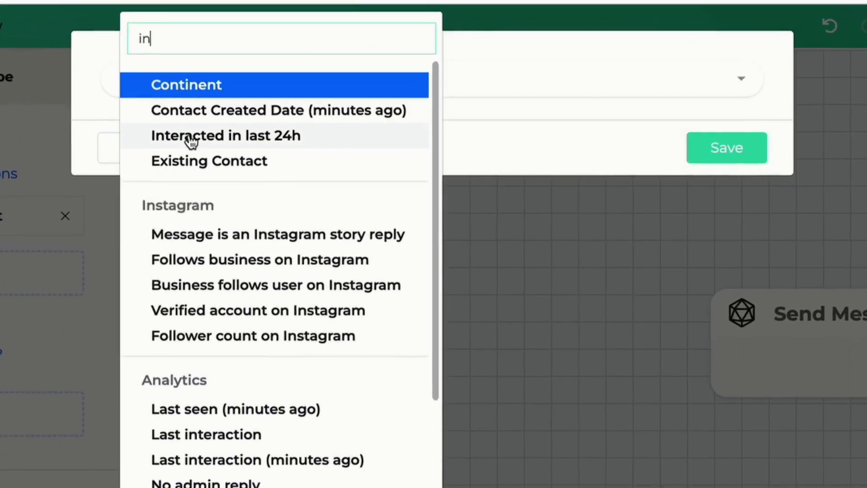
type("p")
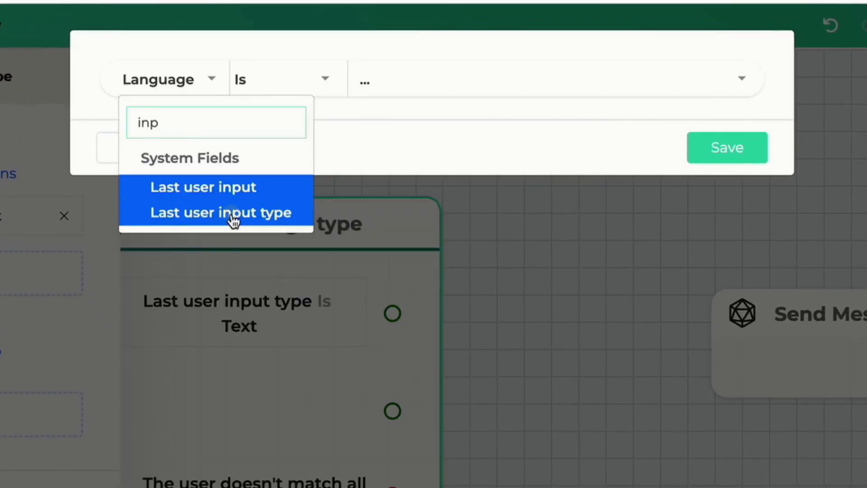
left_click(234, 221)
left_click(412, 84)
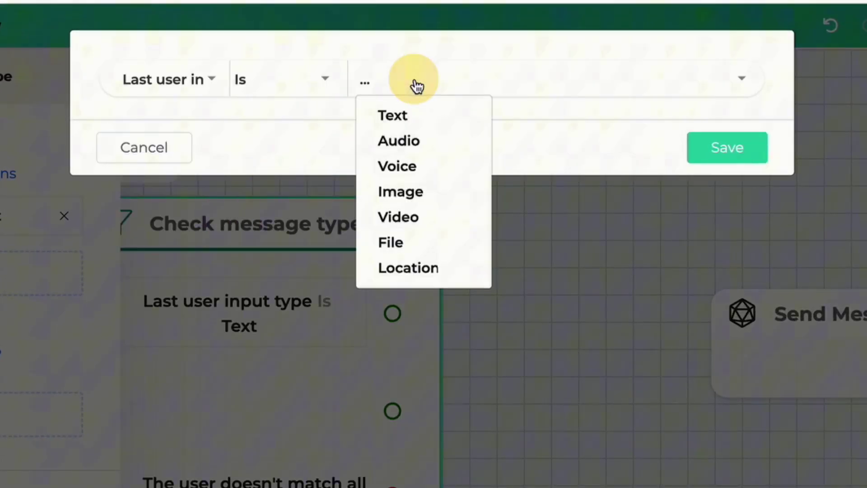
left_click(424, 145)
left_click(720, 153)
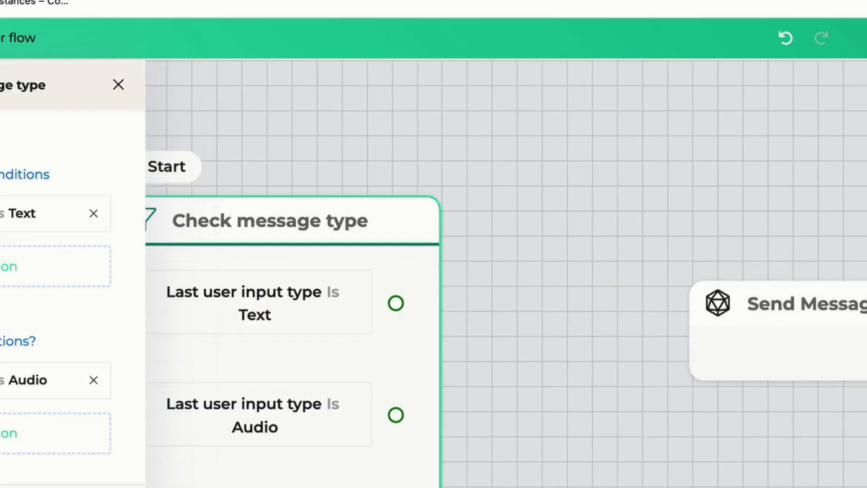
left_click(193, 368)
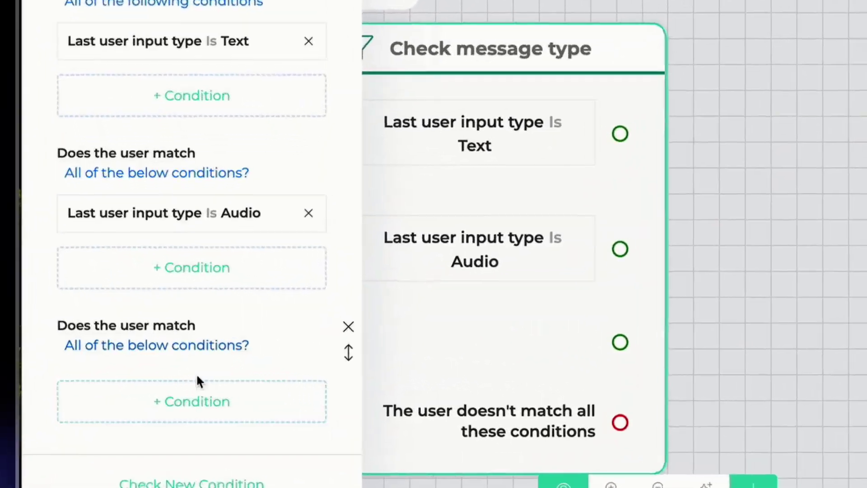
left_click(199, 391)
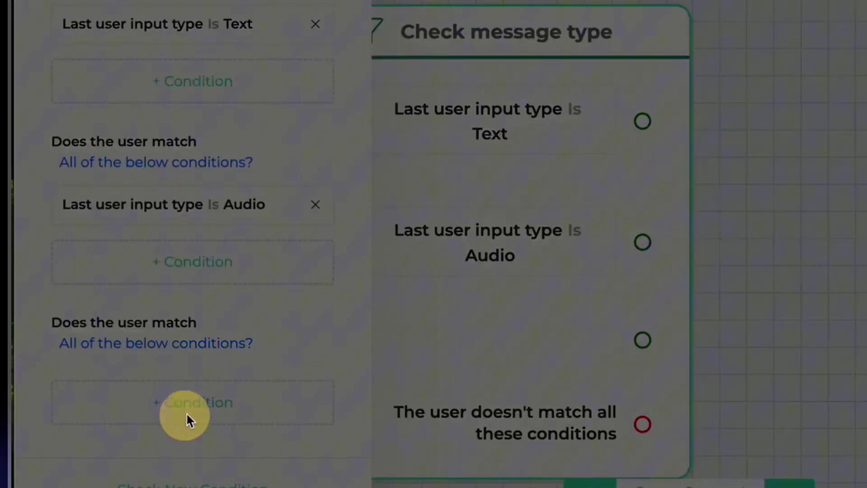
left_click(307, 129)
type("typ")
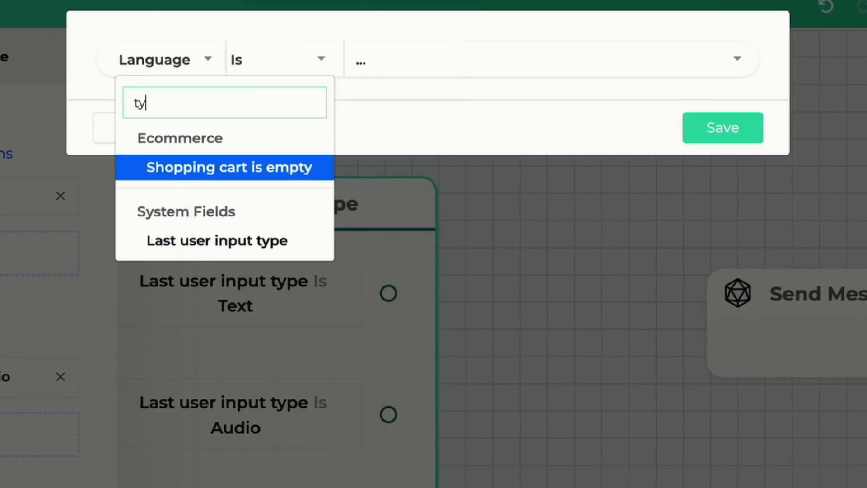
left_click(193, 178)
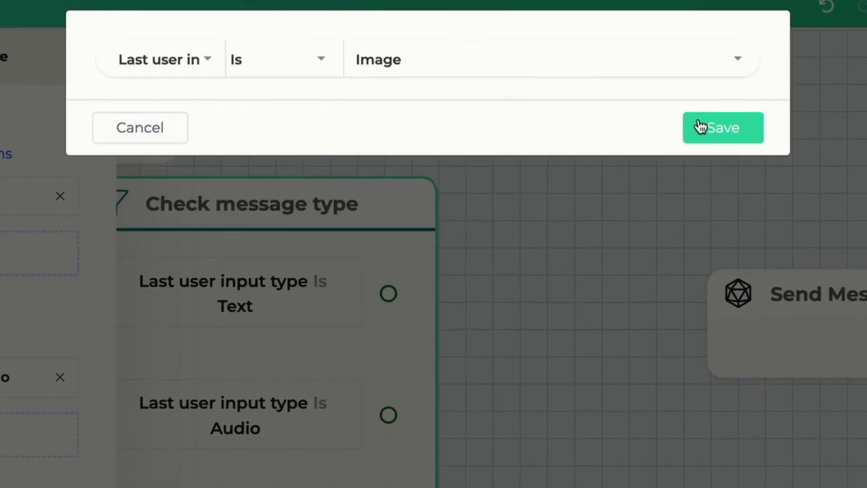
left_click(701, 128)
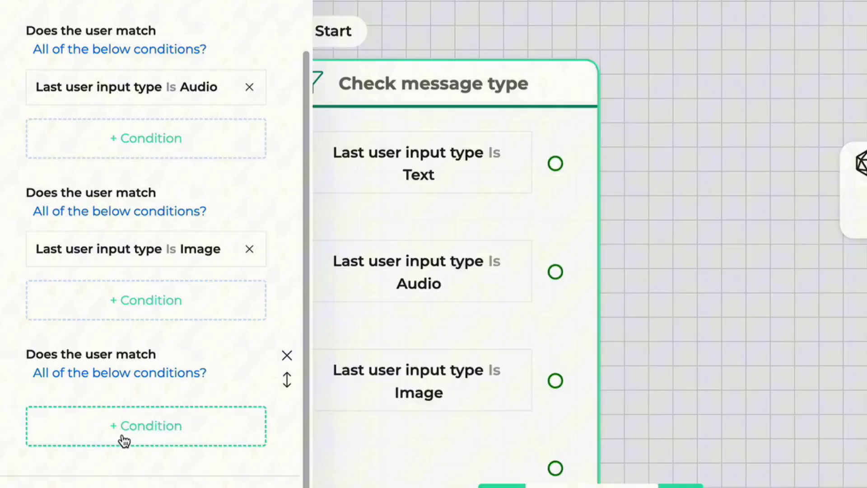
Step: Add condition groups for Last user input type is Video and is File
left_click(163, 412)
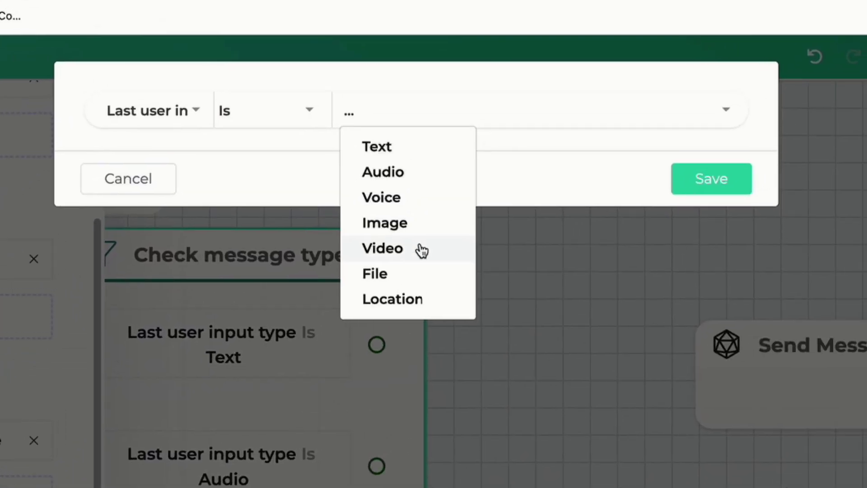
left_click(672, 23)
left_click(710, 181)
left_click(140, 434)
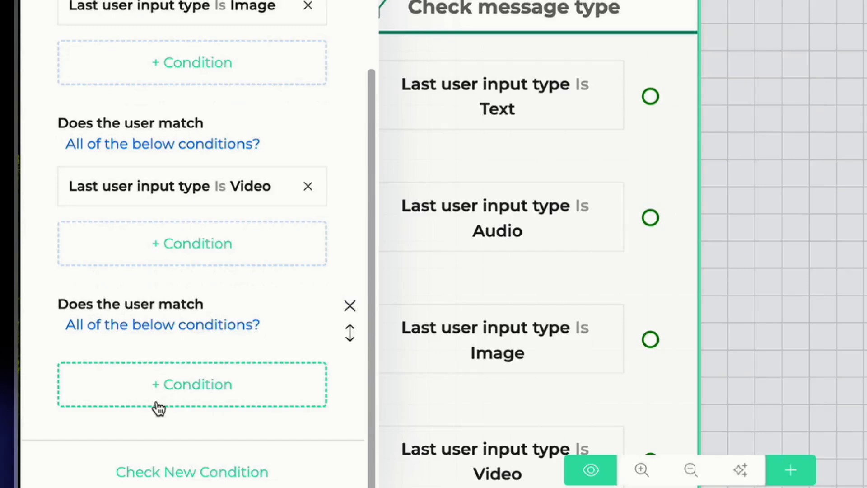
left_click(158, 402)
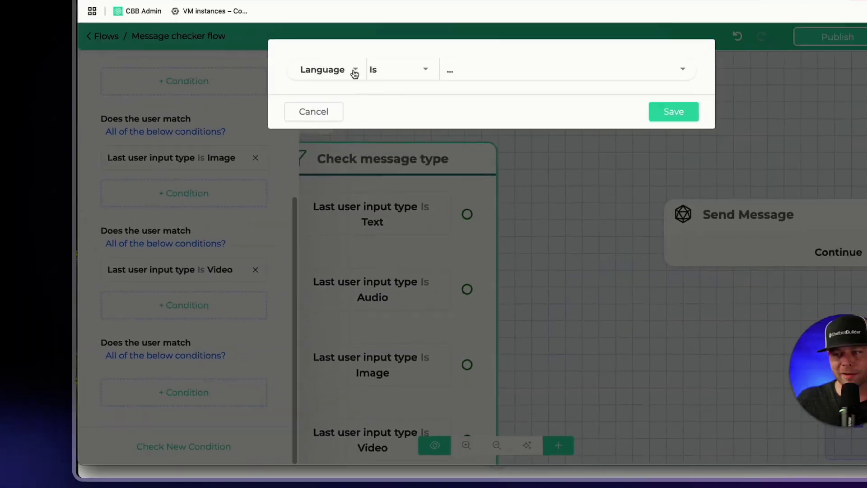
left_click(355, 74)
type("inp")
left_click(359, 151)
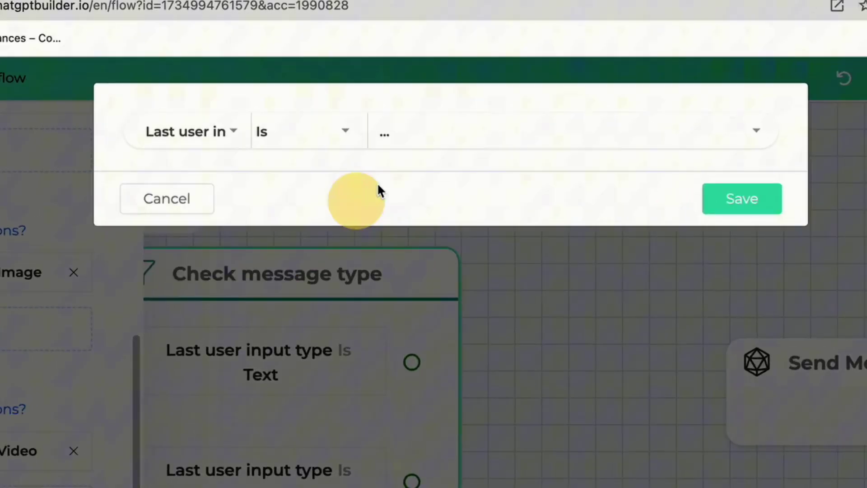
left_click(451, 70)
left_click(468, 171)
left_click(741, 199)
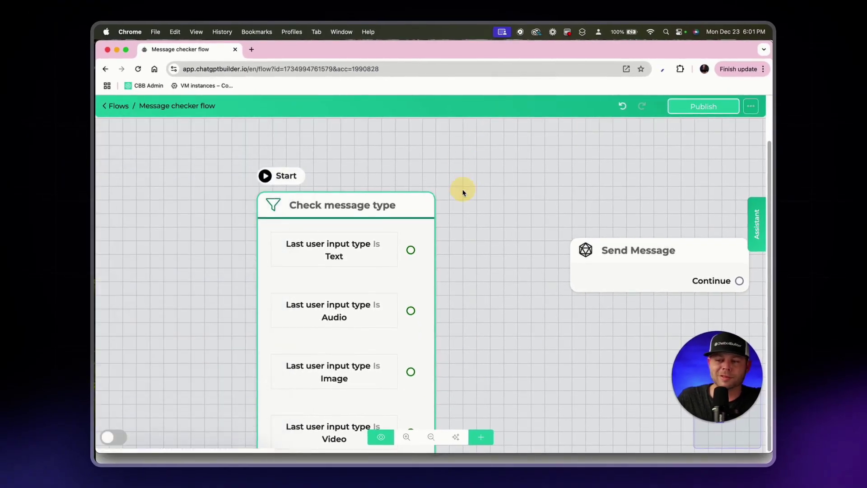
Step: Drag the Check message type node up and to the left on the canvas
scroll(463, 192, "down", 3)
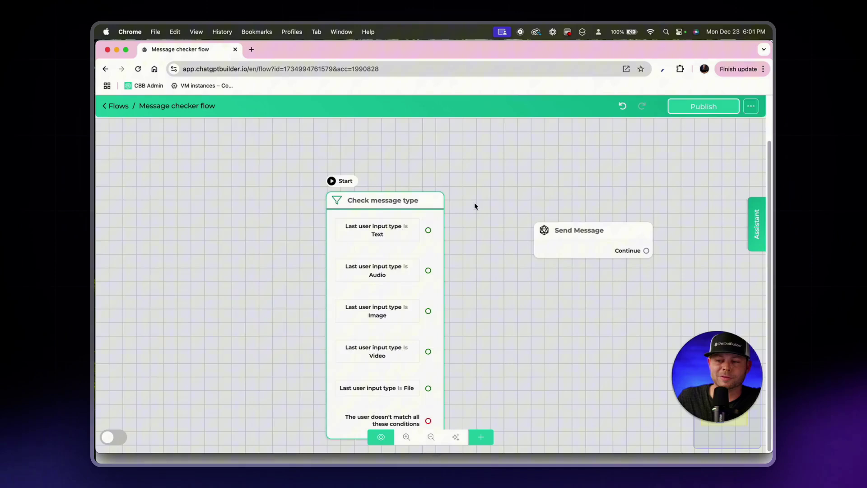
scroll(418, 199, "up", 2)
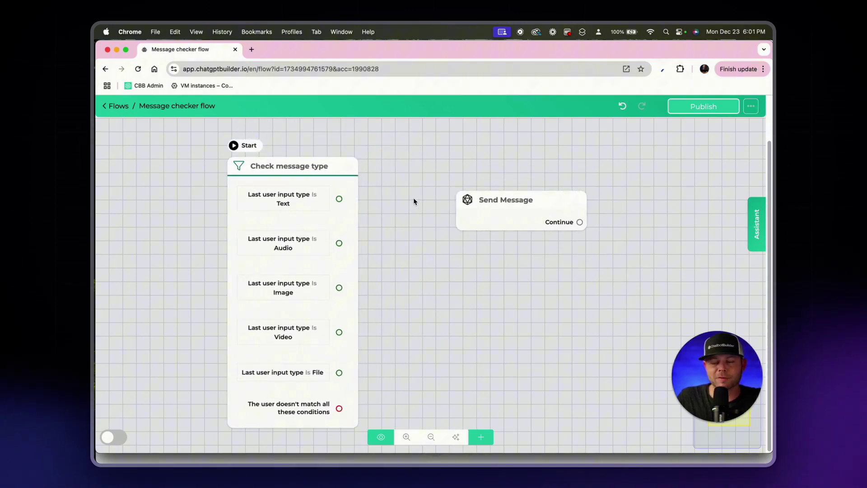
mouse_move(242, 179)
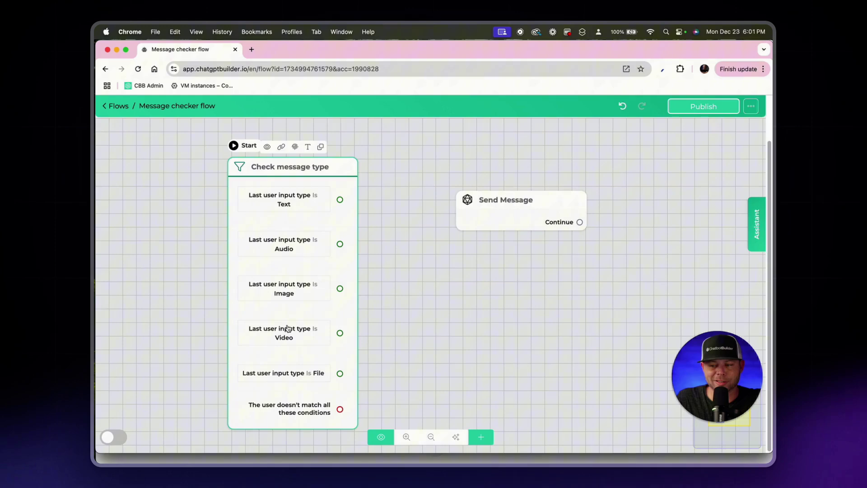
left_click_drag(296, 364, 339, 392)
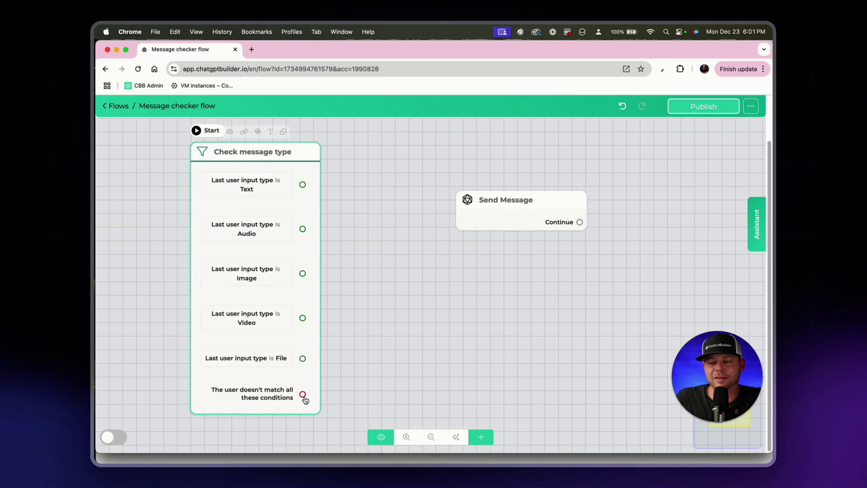
Step: Connect the no-match branch to a new step named 'No Match Notify Admin'
left_click_drag(303, 394, 416, 347)
left_click(190, 127)
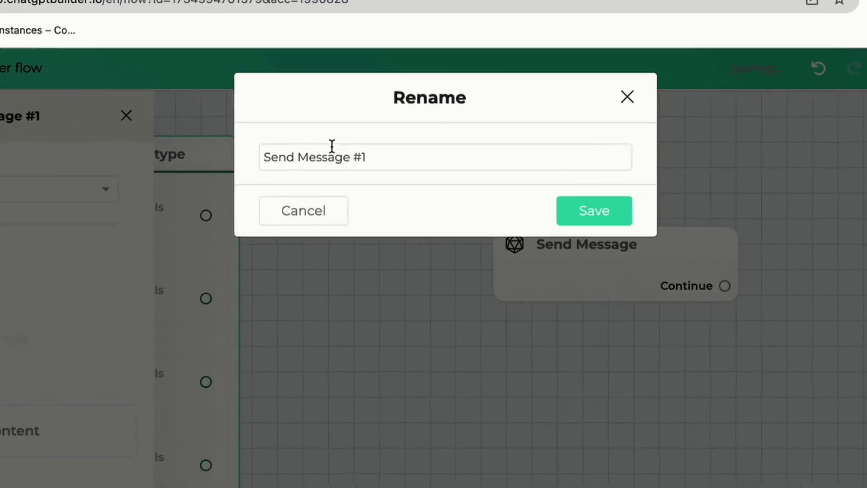
triple_click(332, 147)
type("No Match Notify Admin")
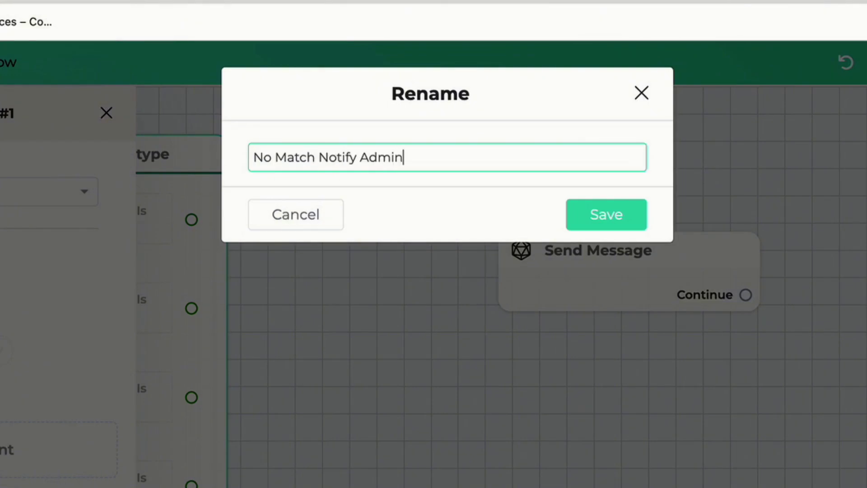
left_click(596, 216)
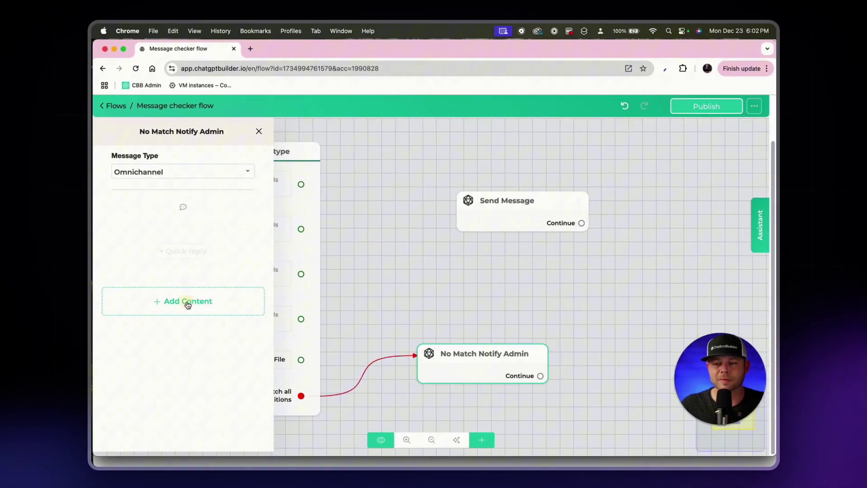
Step: Add a Notify Admins action to the step and choose the admin to notify
left_click(185, 304)
left_click(144, 289)
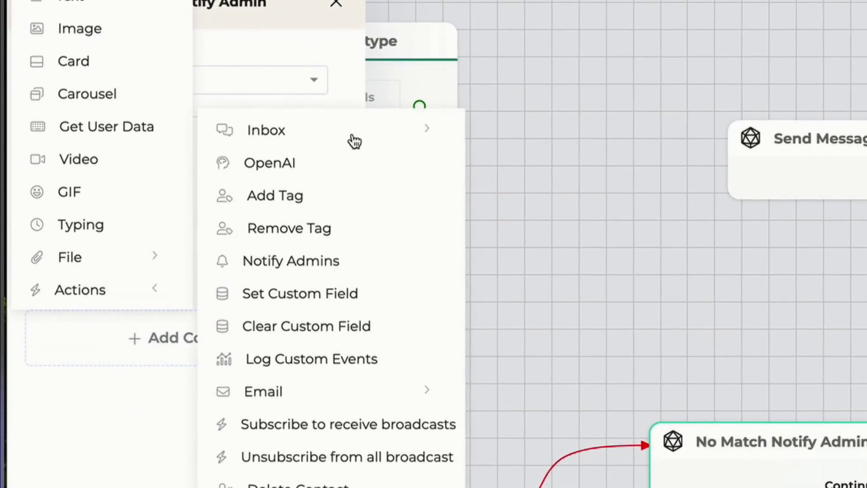
left_click(301, 264)
left_click(317, 231)
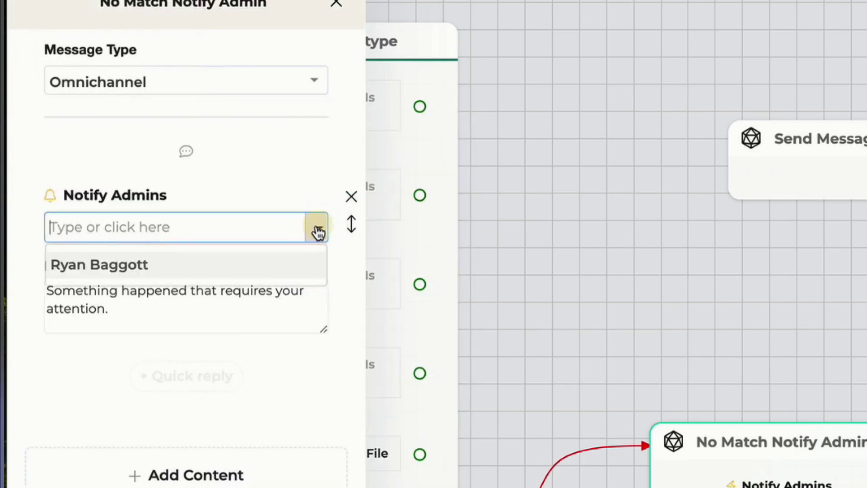
left_click(258, 264)
Step: Set the notification text to 'Something strange just happened... check the inbox immediately.' plus 'Inbox: {{inbox_link}}'
triple_click(154, 301)
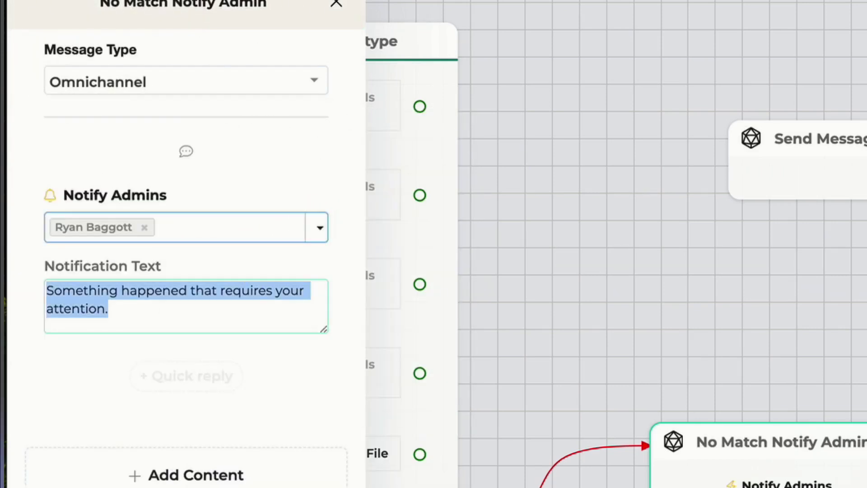
type("Something strange")
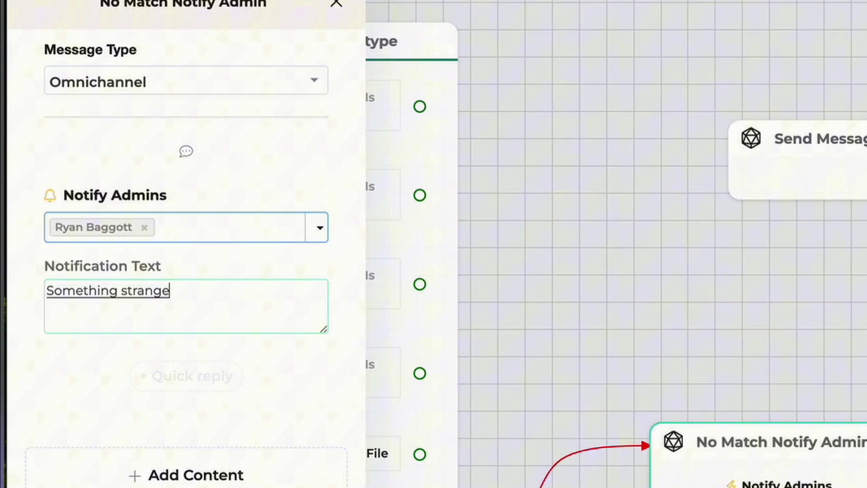
type(" just happened with the agent")
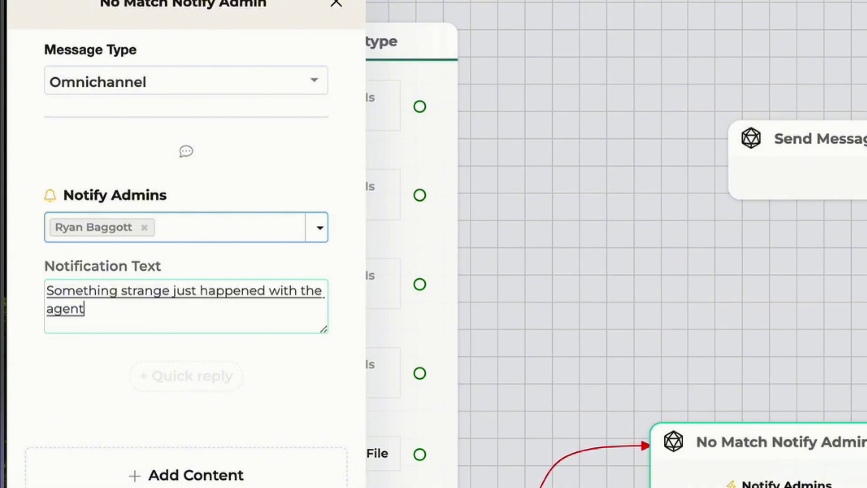
type(". Please check the inbox immediately.")
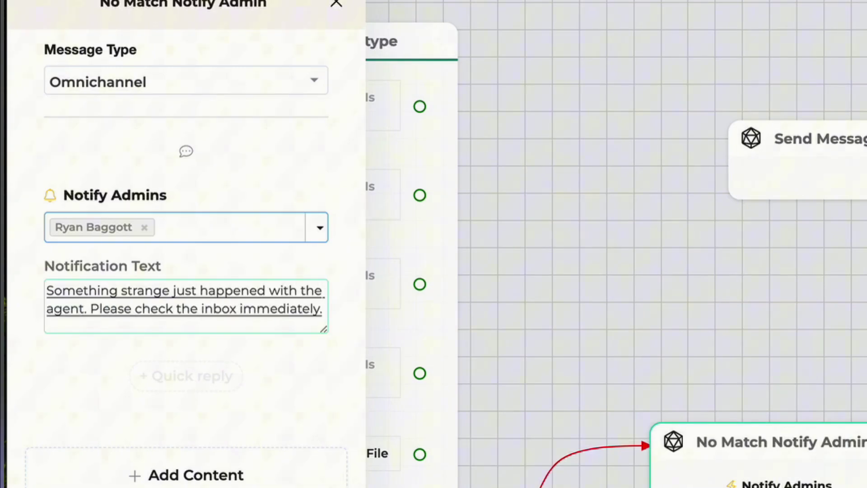
key("Return")
key("Return")
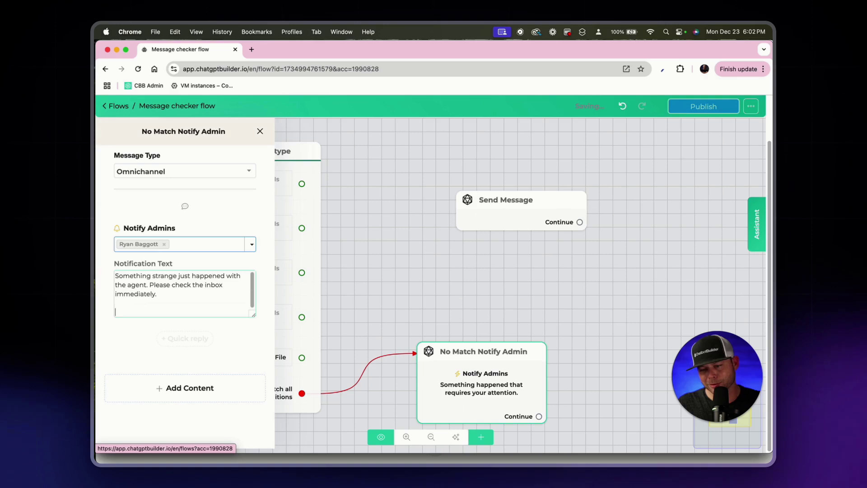
type("0")
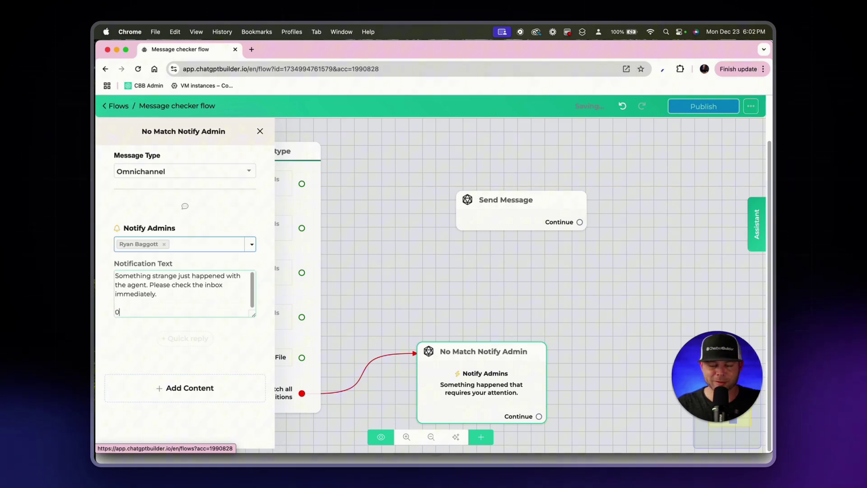
key("BackSpace")
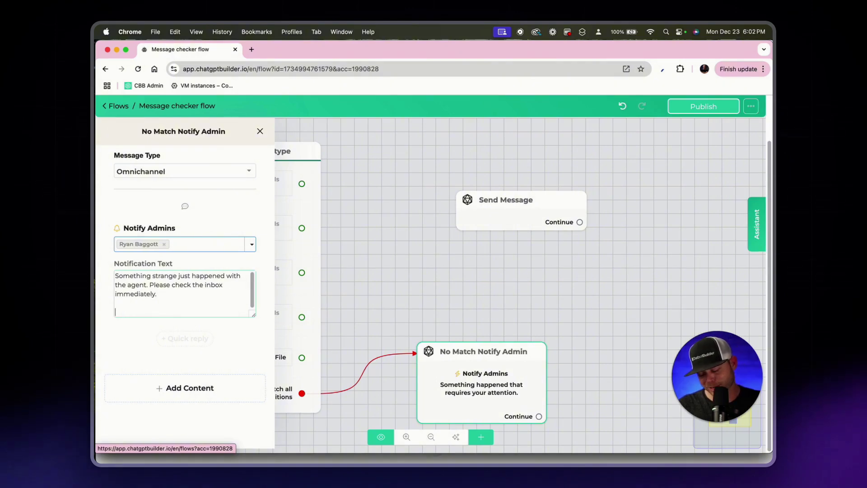
type("Inbo")
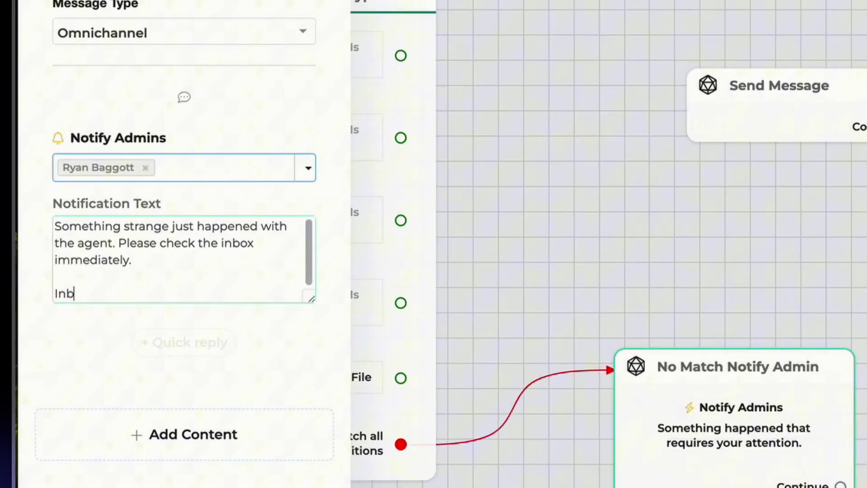
type("x:")
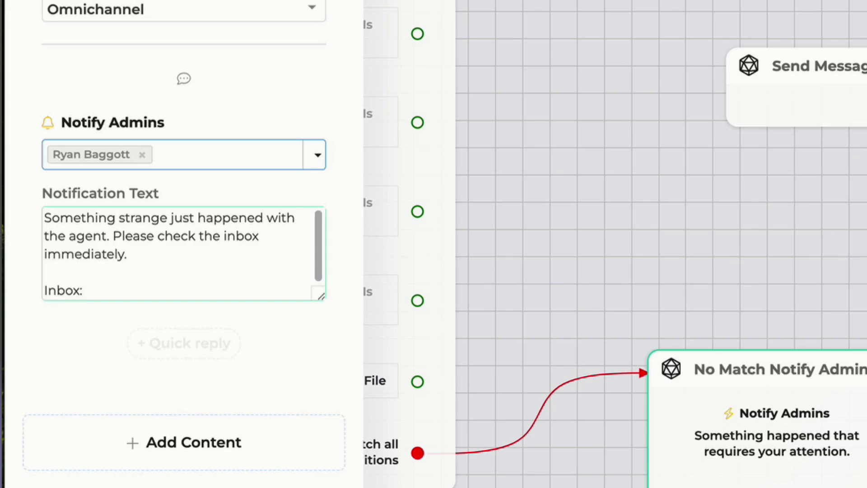
type(" {")
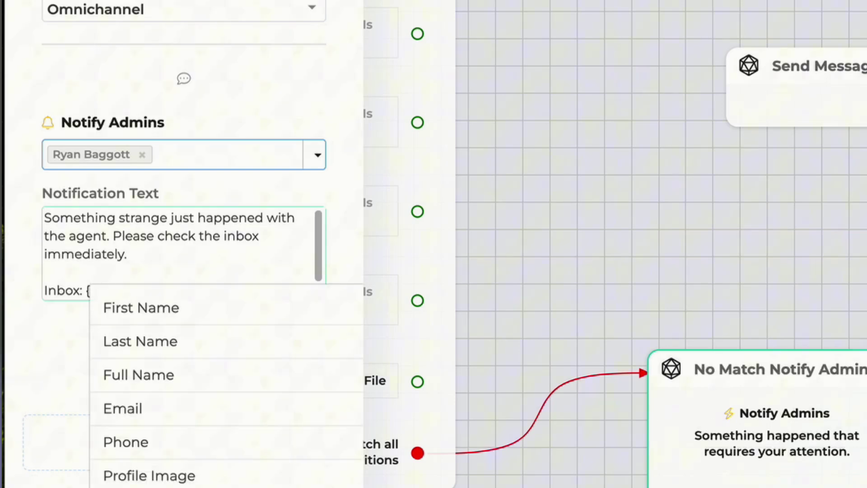
type("in")
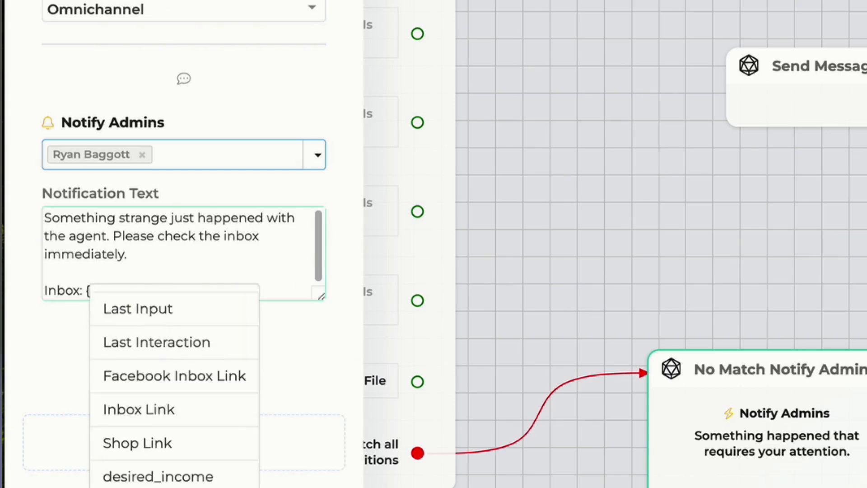
left_click(141, 418)
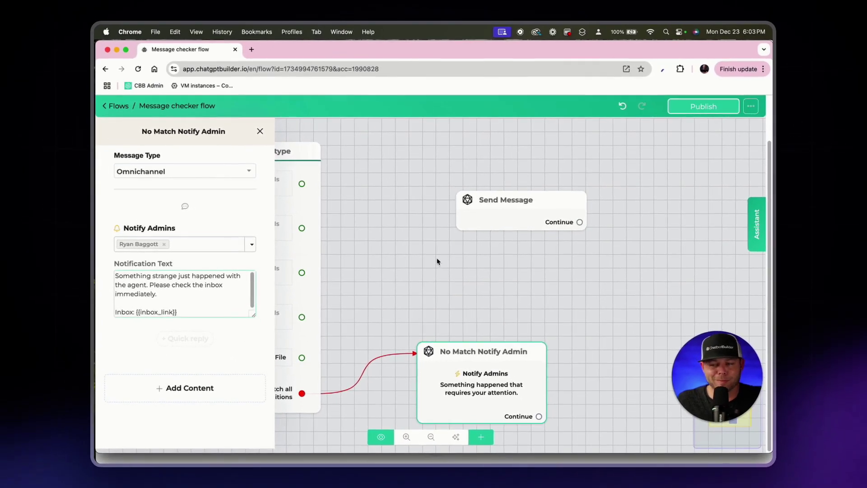
Step: Close the No Match Notify Admin panel and move that node down and right
left_click(438, 260)
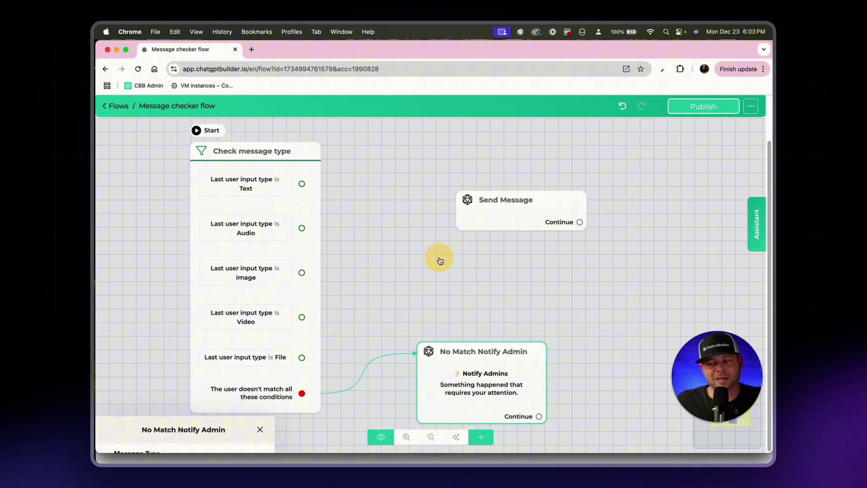
left_click_drag(438, 329, 521, 349)
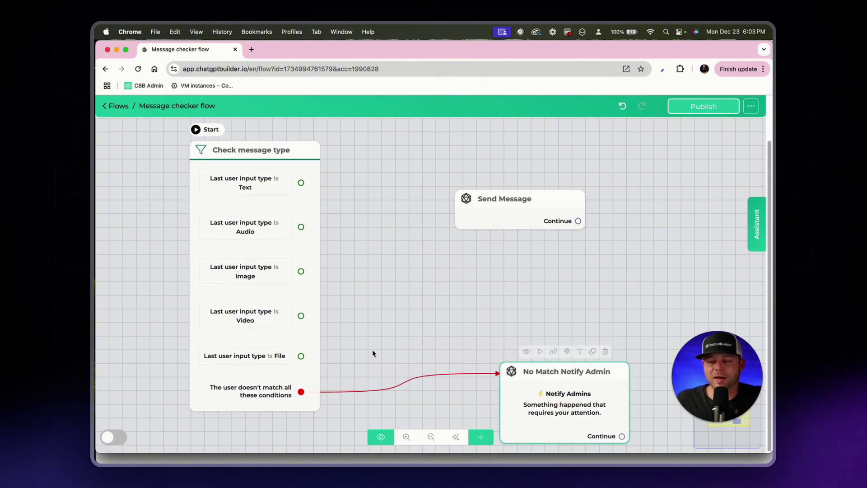
left_click(248, 359)
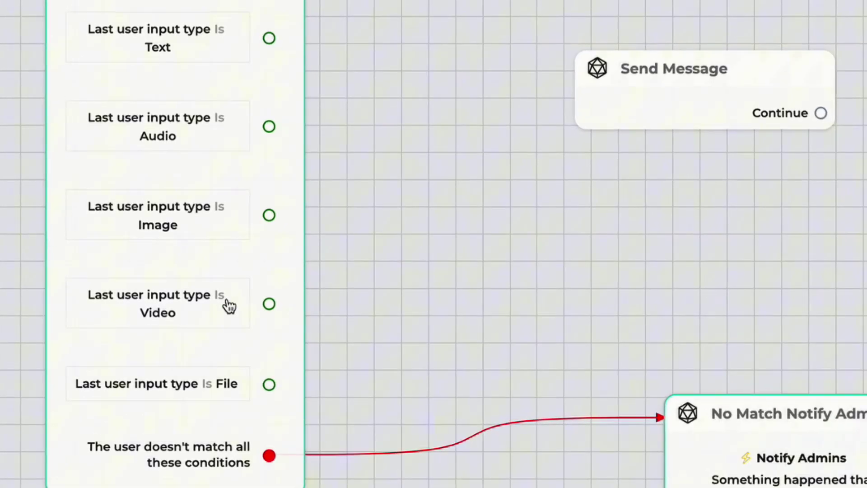
left_click(354, 339)
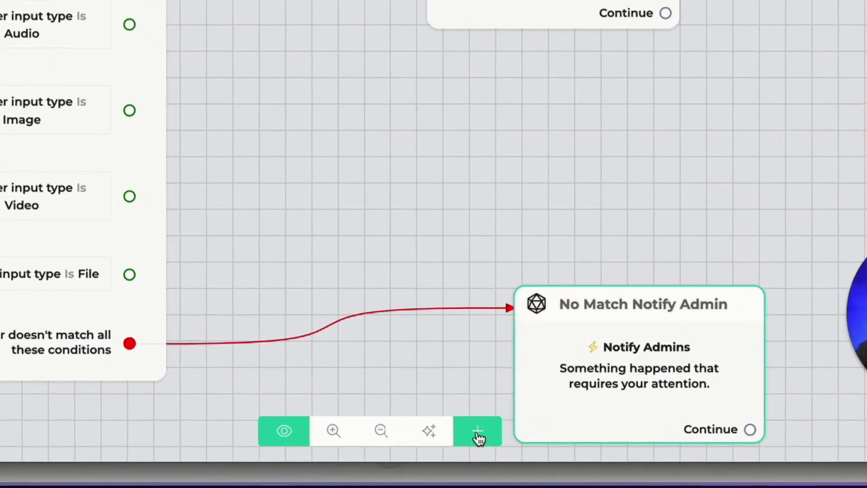
Step: Add a Send Message node on the left and rename it 'Received file or video'
left_click(478, 434)
left_click(533, 146)
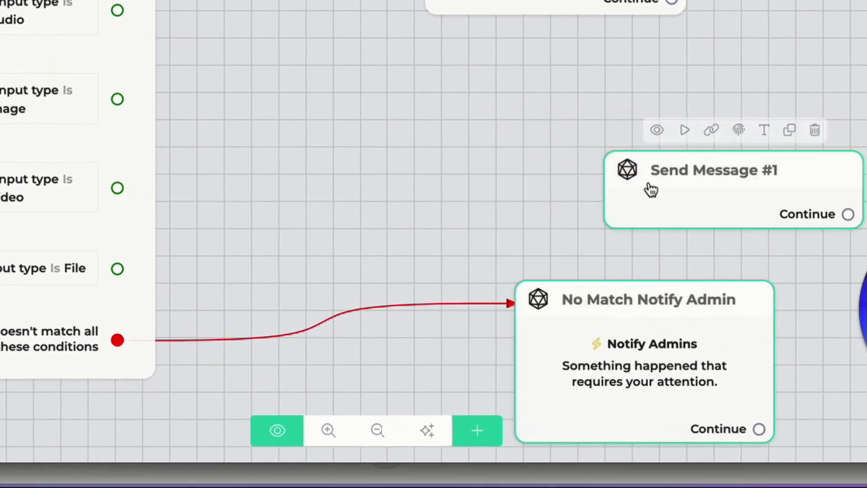
left_click_drag(651, 190, 315, 194)
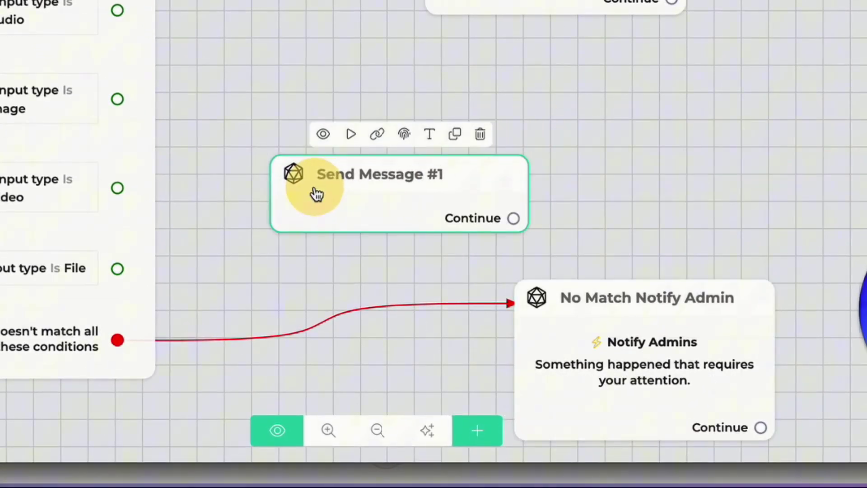
left_click(428, 134)
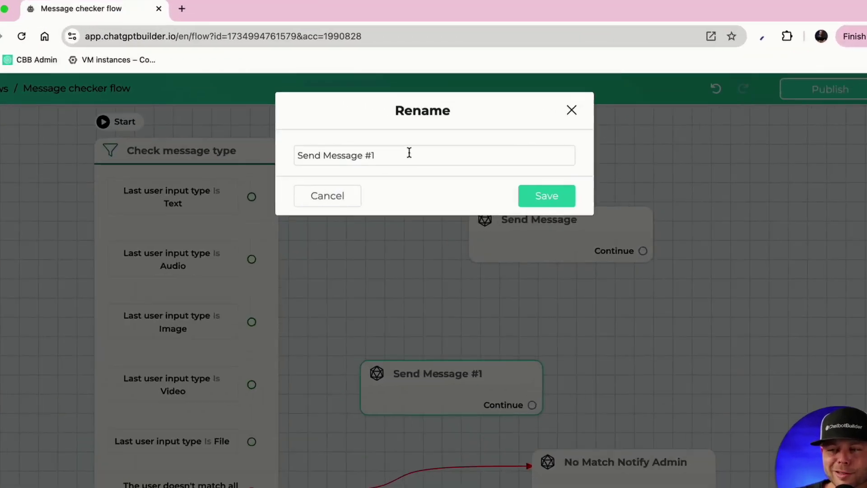
triple_click(409, 153)
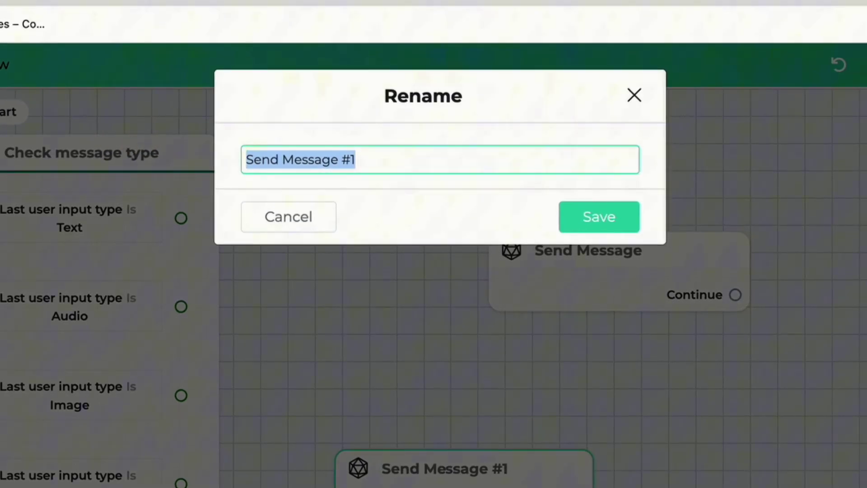
type("Received file or video")
left_click(562, 222)
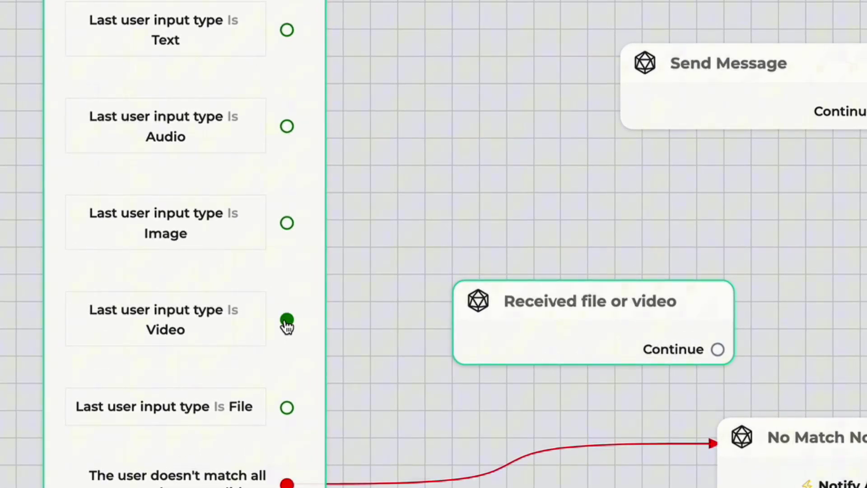
Step: Connect the Video and File branches to the Received file or video node
left_click_drag(285, 322, 486, 339)
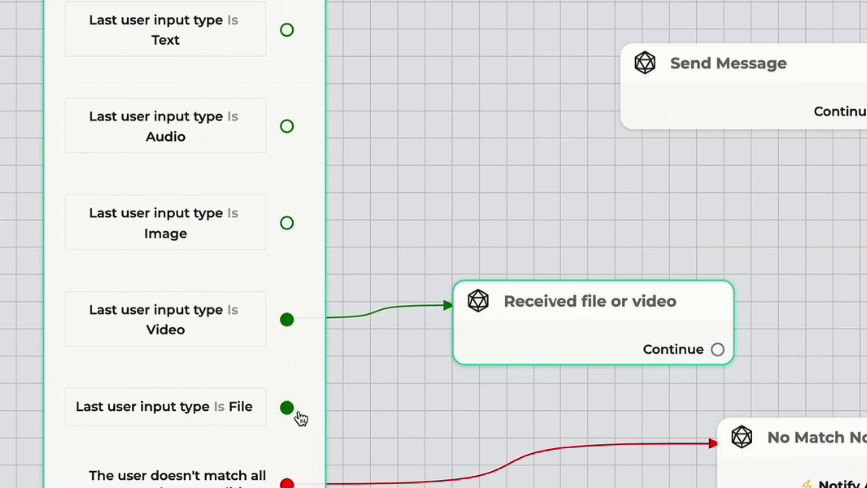
left_click_drag(286, 408, 534, 335)
left_click(535, 336)
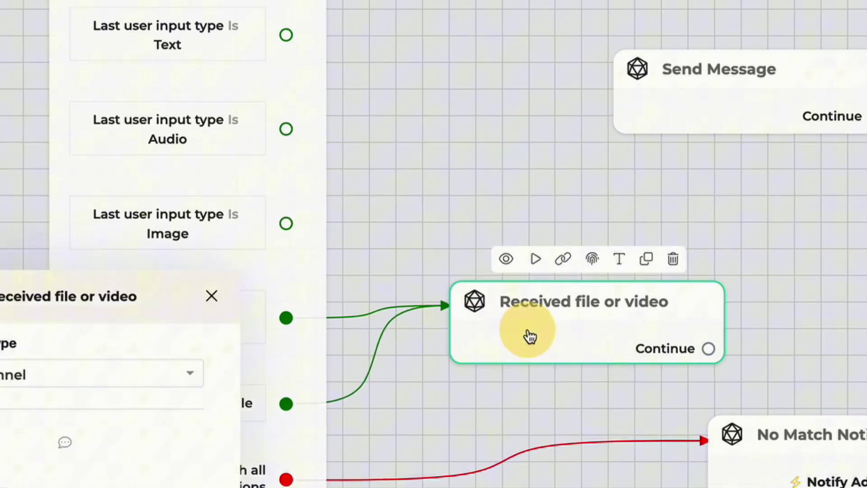
Step: Add the text reply 'Thank you so much the file has been received and we will notify a manager immediately'
left_click(178, 295)
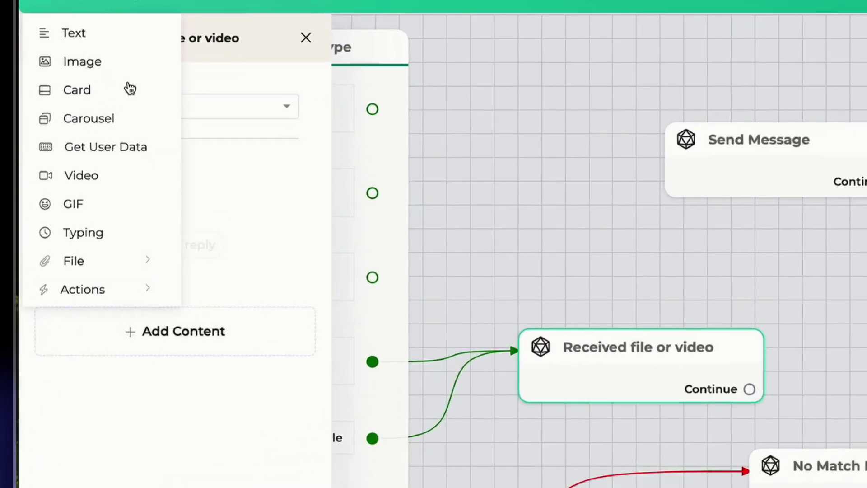
left_click(74, 33)
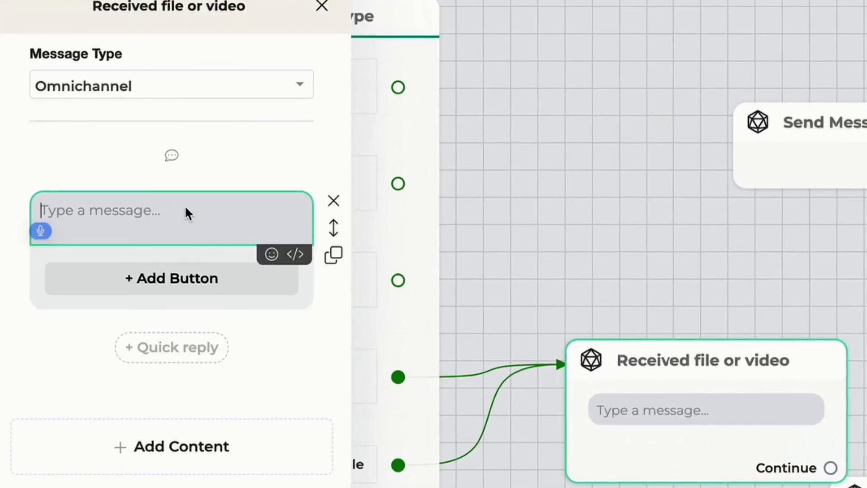
left_click(249, 191)
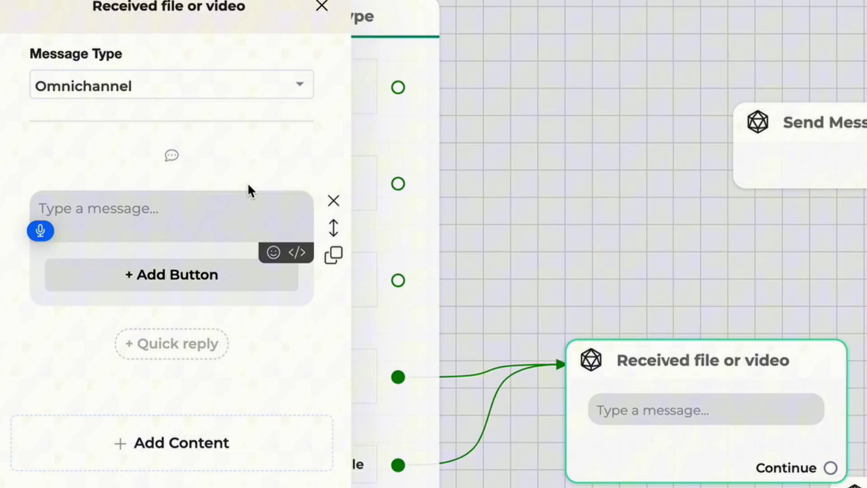
type("Thank you so much")
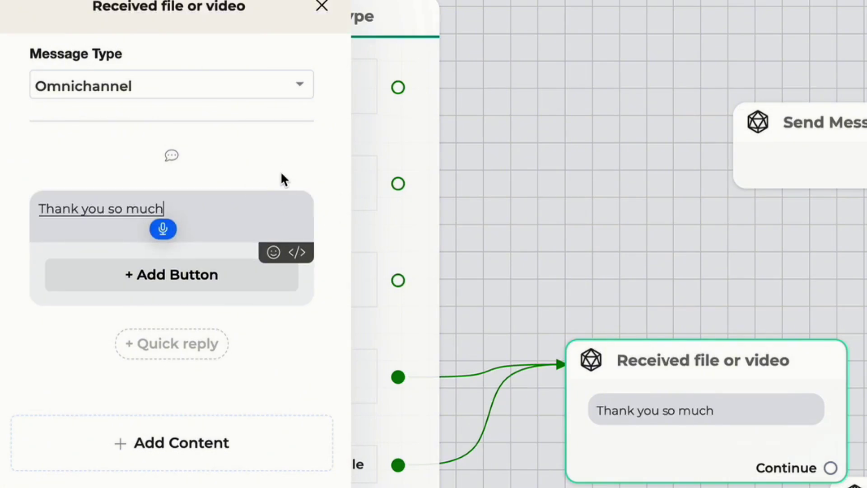
type(" the file has been received and")
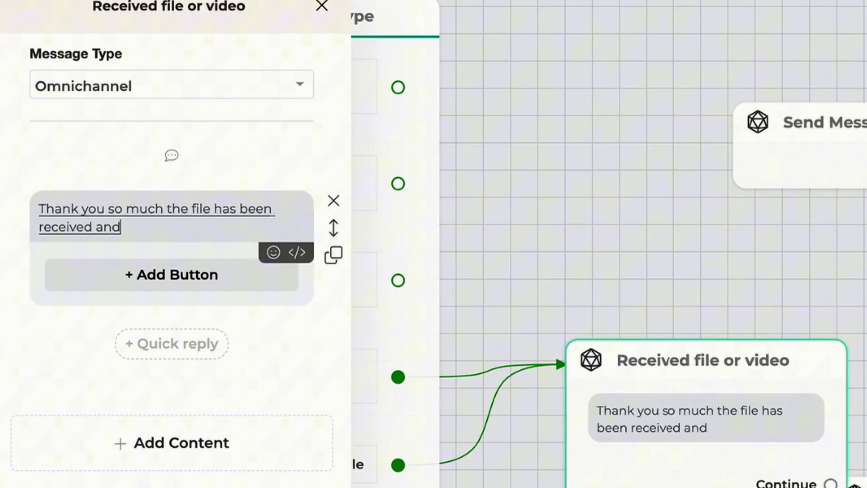
type(" we will notify a manager immediately.")
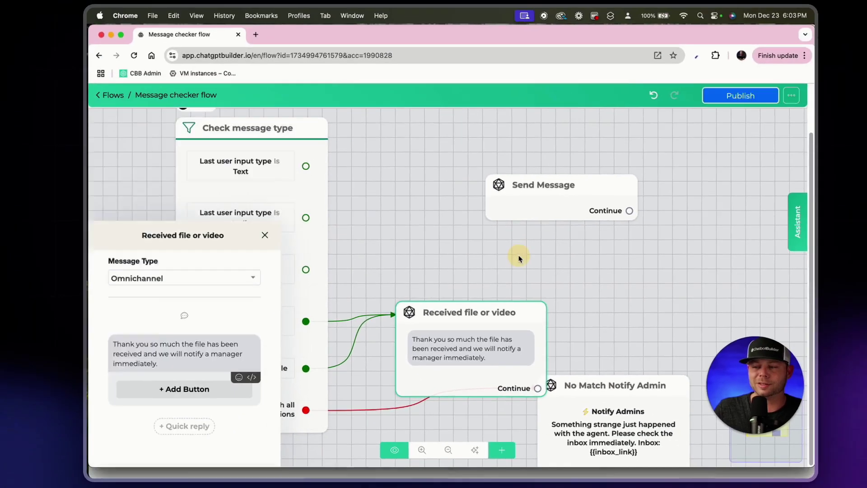
left_click(764, 381)
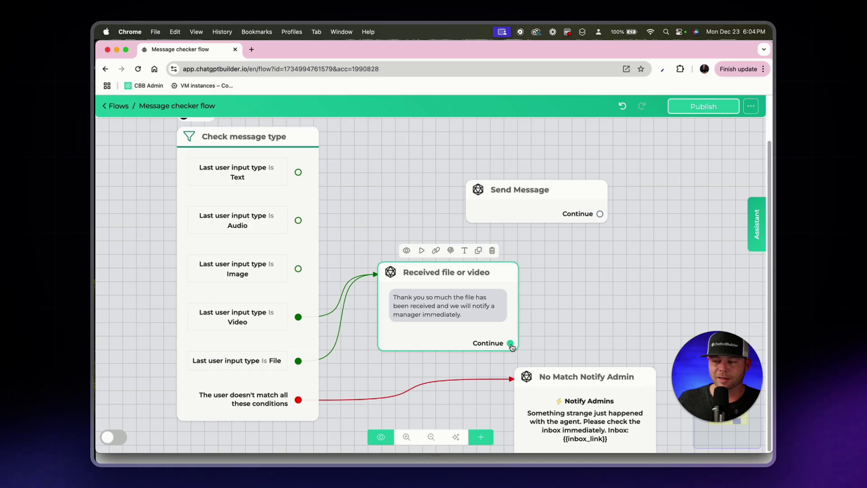
Step: Link Received file or video to a new step with Transfer Conversation to Human, Notify Admins unticked
left_click_drag(510, 343, 552, 283)
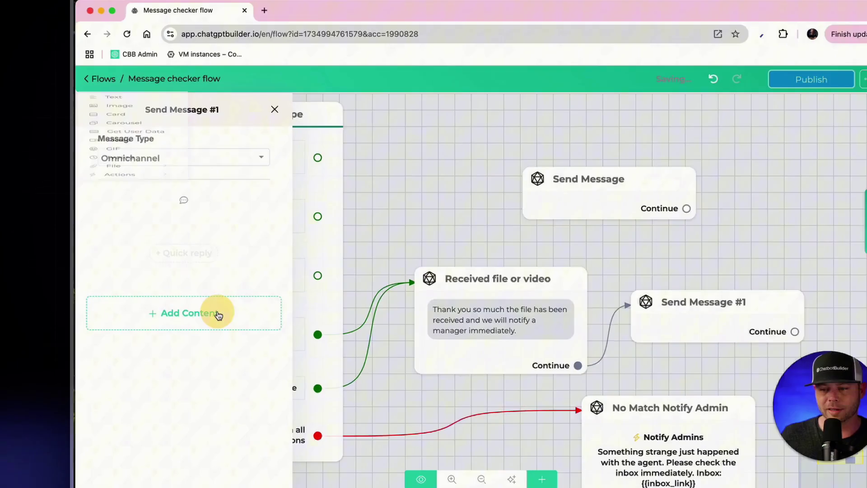
left_click(217, 301)
left_click(149, 277)
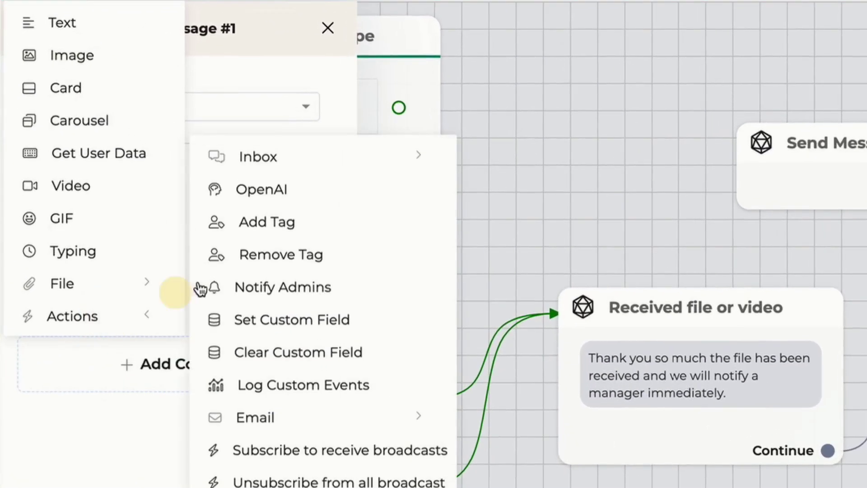
left_click(391, 162)
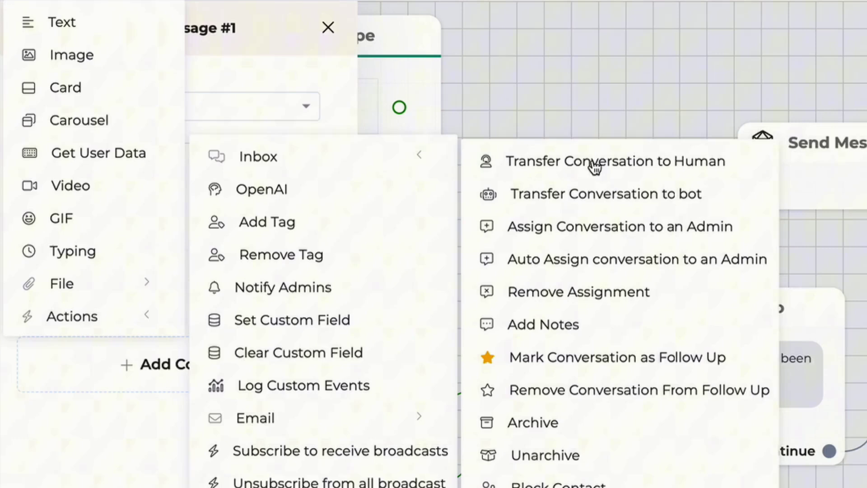
left_click(546, 168)
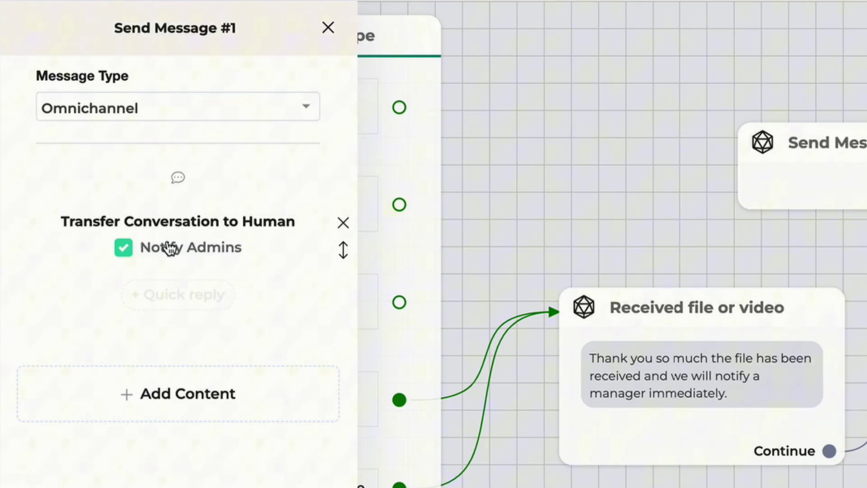
left_click(223, 251)
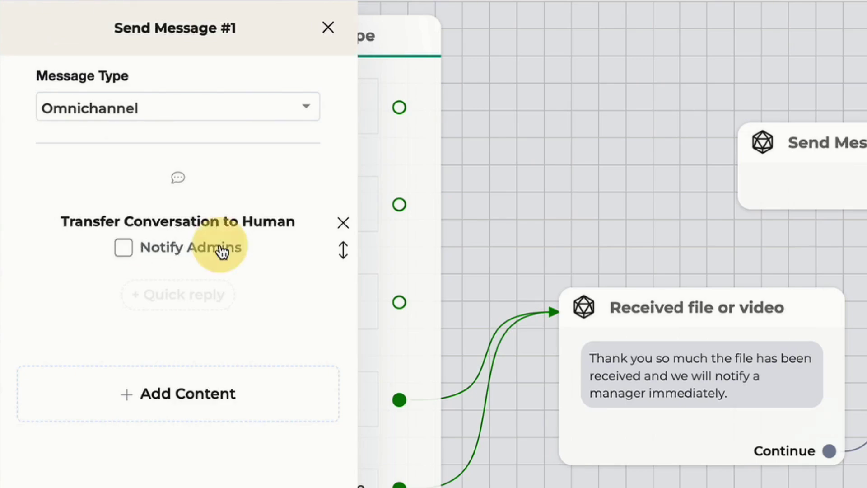
left_click(222, 251)
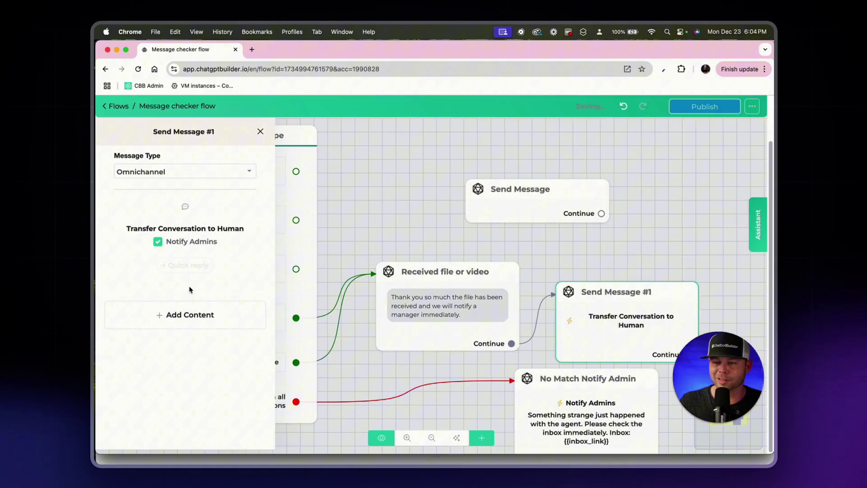
left_click(158, 240)
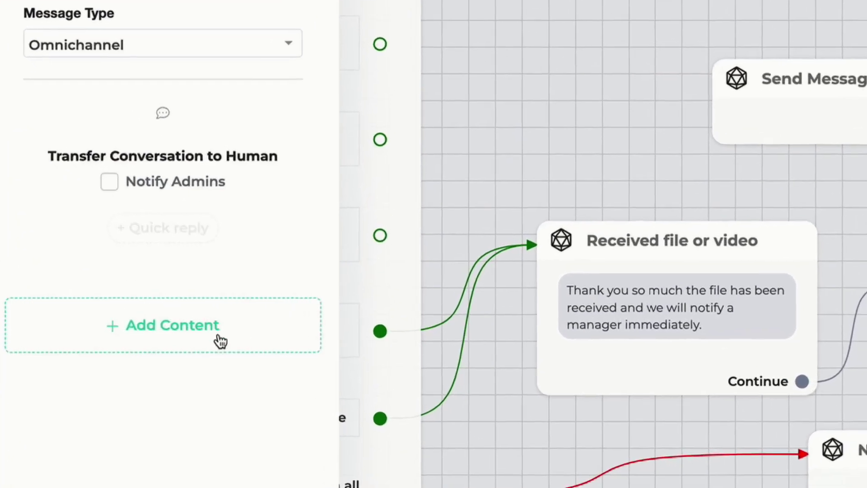
Step: Add a Notify Admins action to the transfer step and choose the admin to notify
left_click(230, 337)
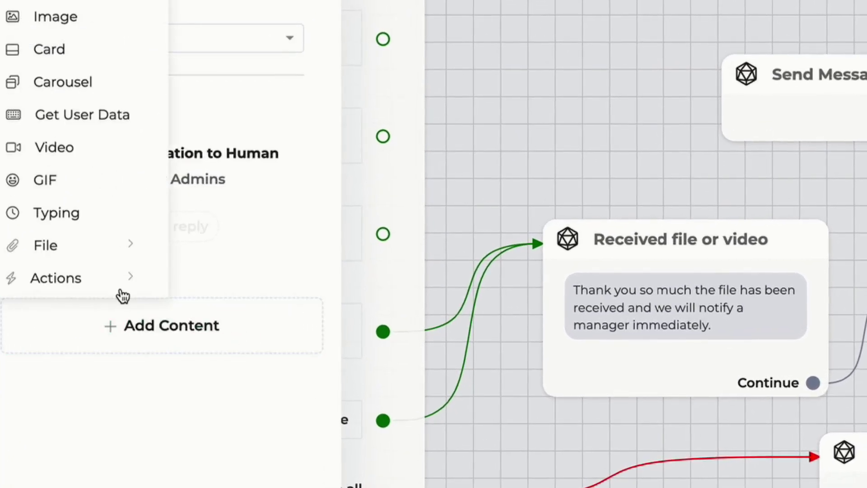
left_click(121, 290)
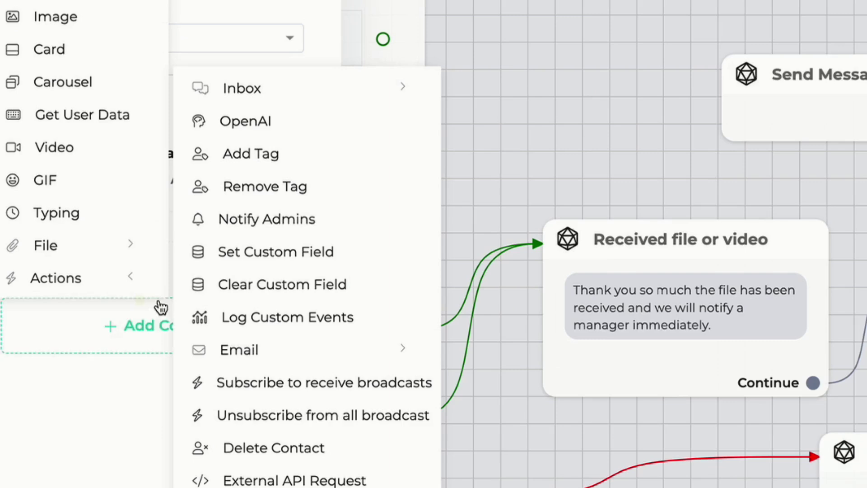
left_click(266, 222)
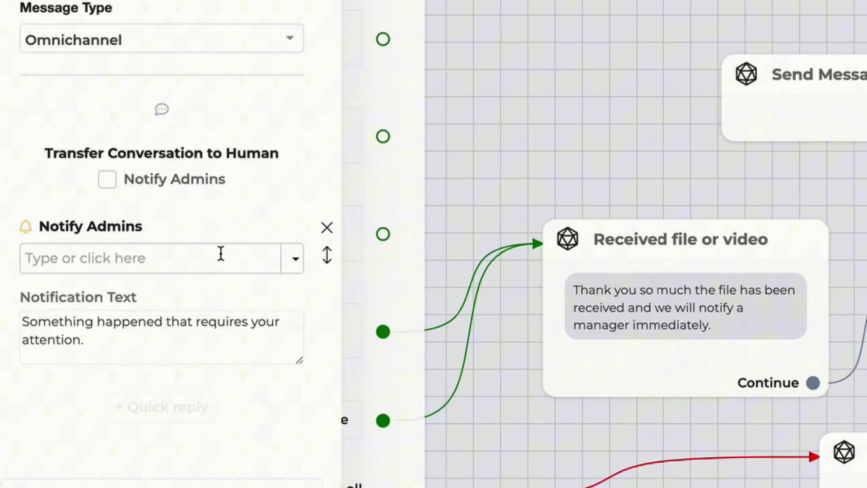
left_click(221, 255)
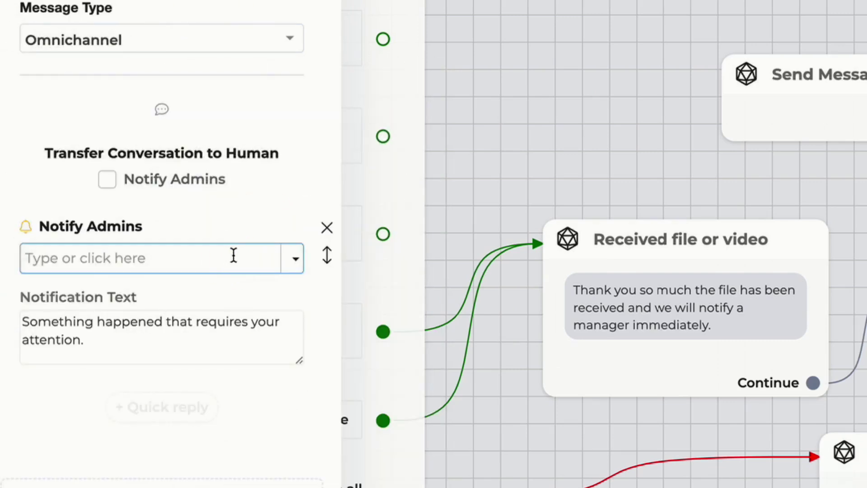
left_click(292, 260)
left_click(191, 297)
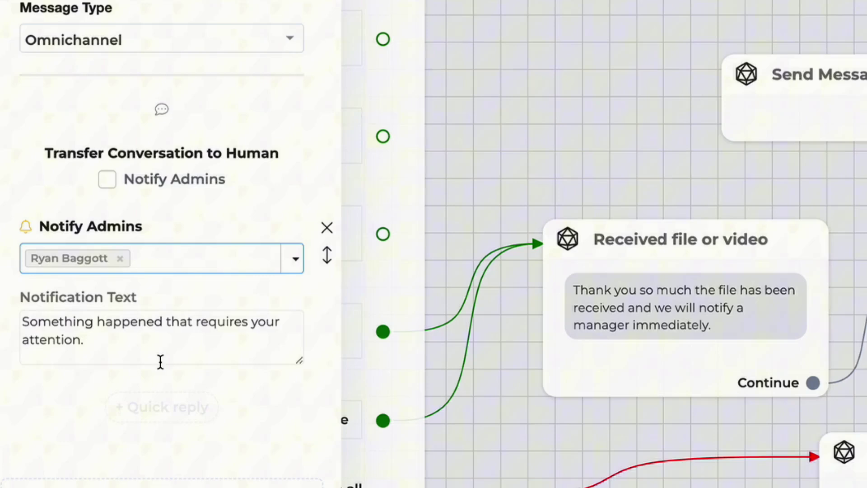
Step: Set the notification to 'Hey there, you just received a new file/video to check', from {{full_name}}, inbox {{inbox_link}}
left_click_drag(160, 361, 10, 333)
key("F5")
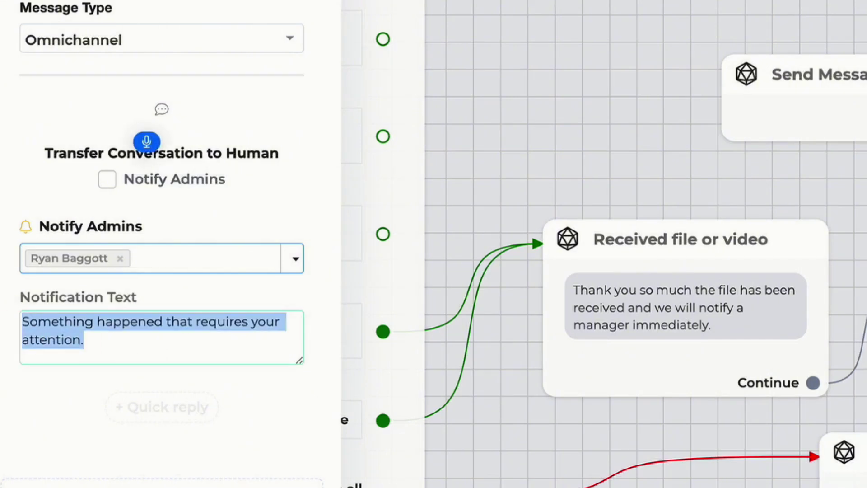
type("Hey there, you just")
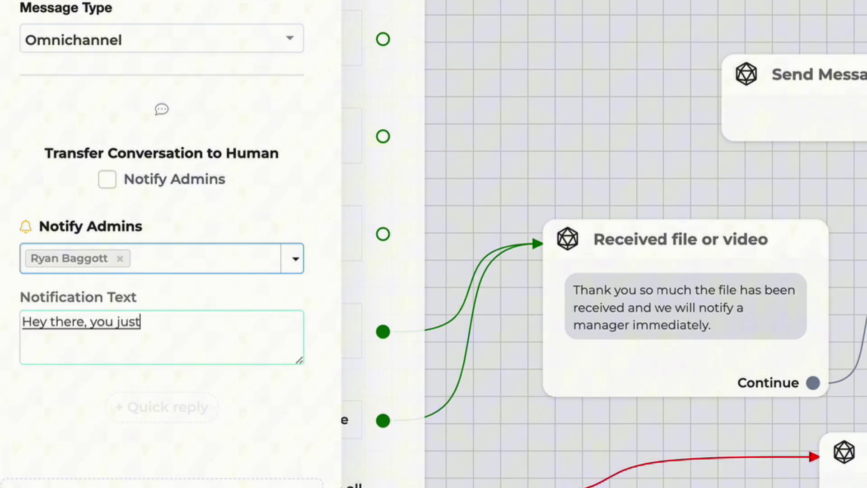
type(" received a new file/video to check out.")
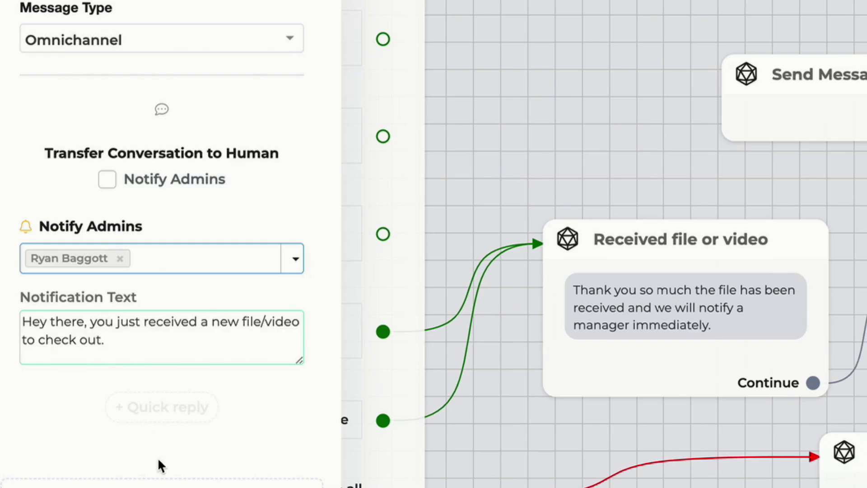
key("Return")
key("Return")
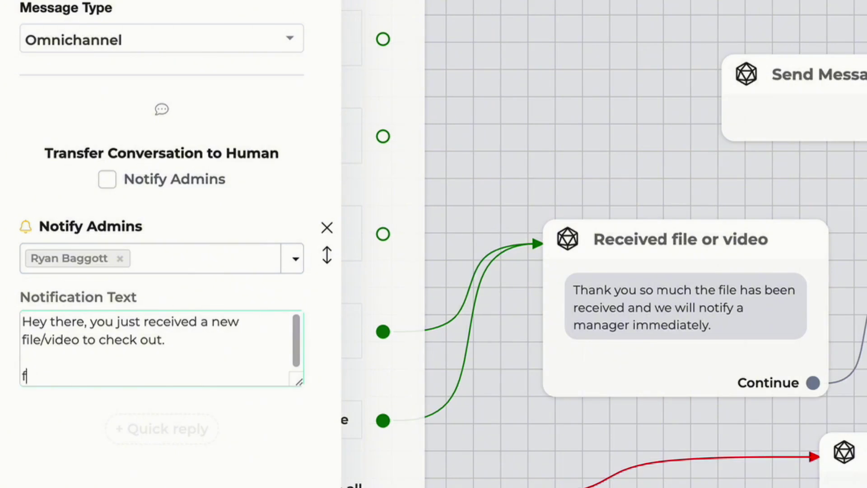
type("from: {d")
key("BackSpace")
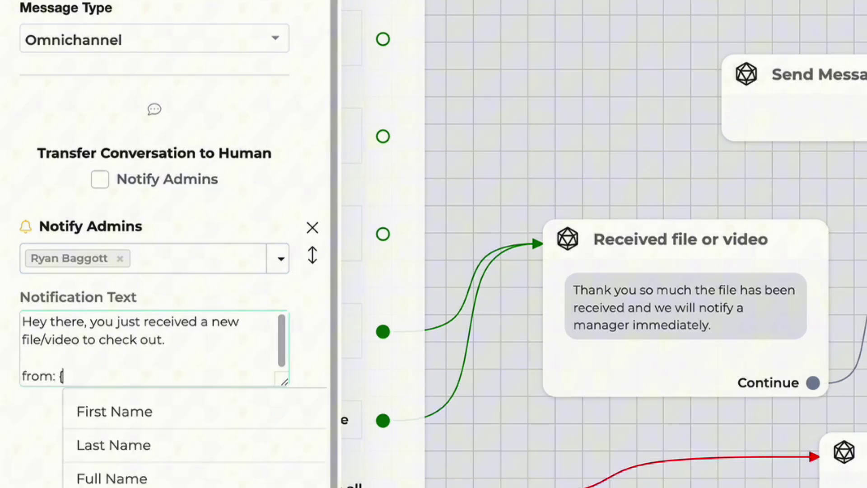
type("fu")
key("Return")
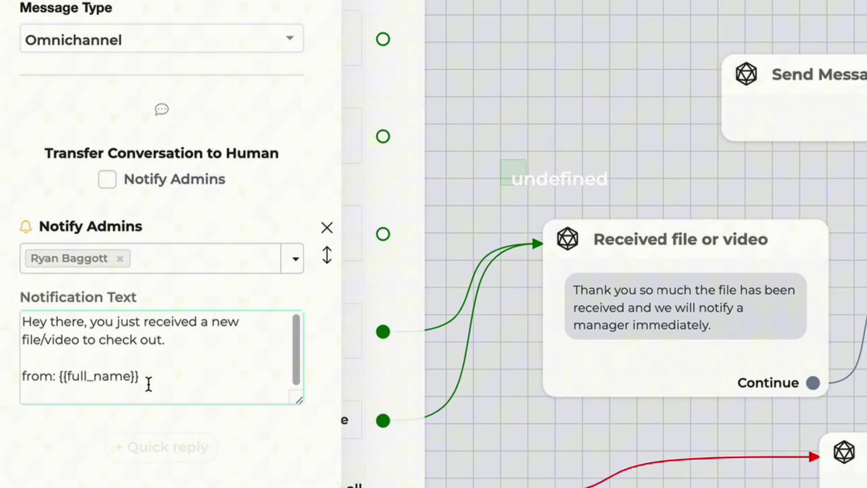
type("inbox: {")
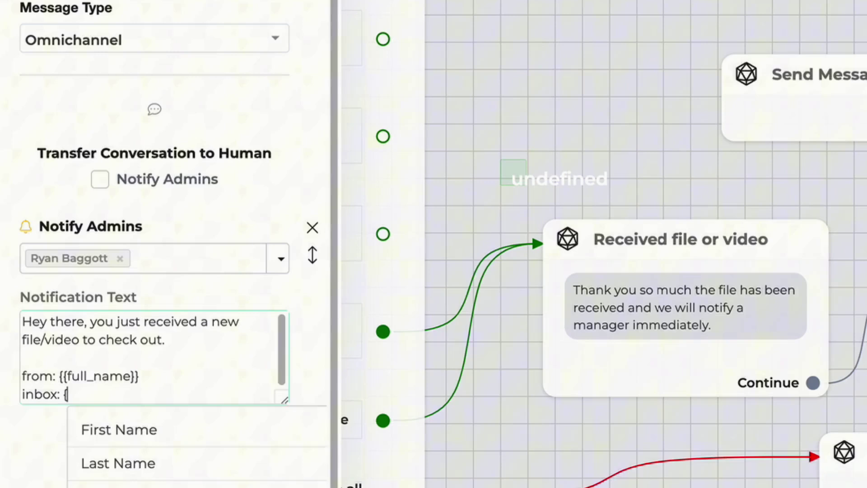
type("inb")
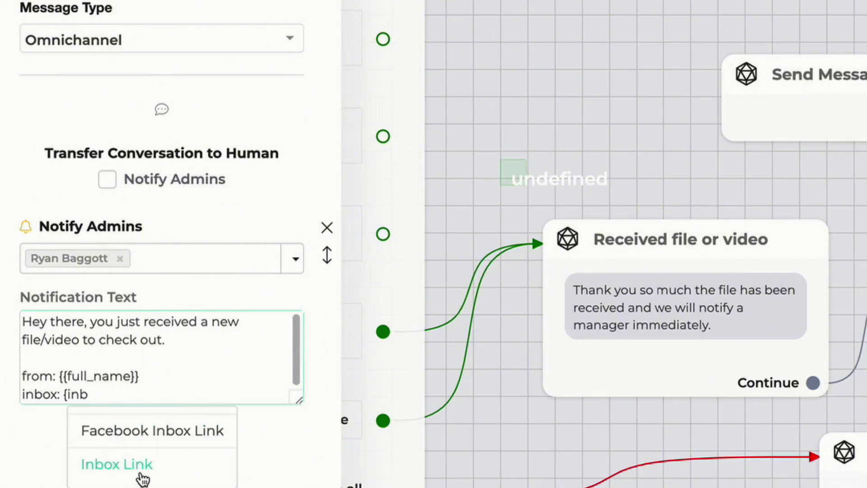
left_click(143, 477)
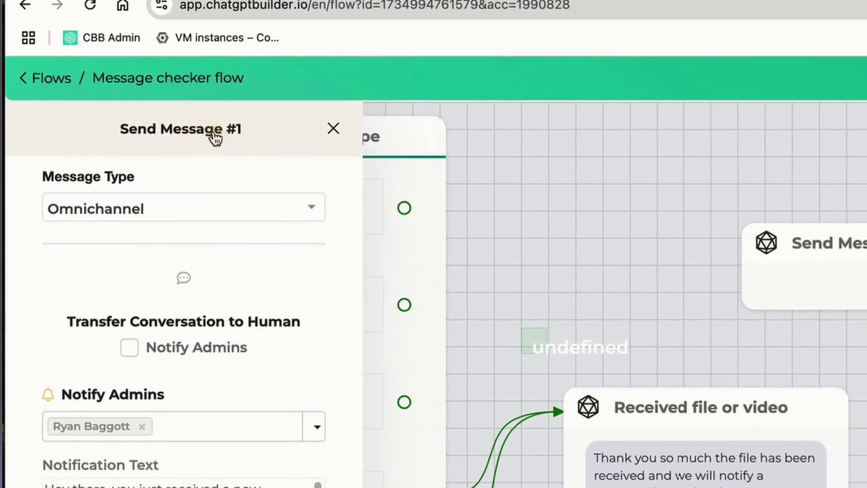
Step: Rename the transfer step to 'Pause Bot Alert Admin'
left_click(213, 133)
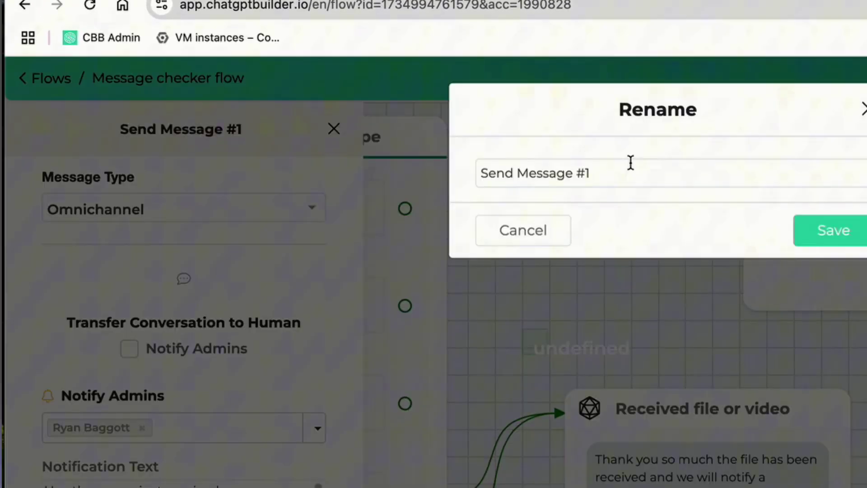
key("ctrl+a")
type("Pas")
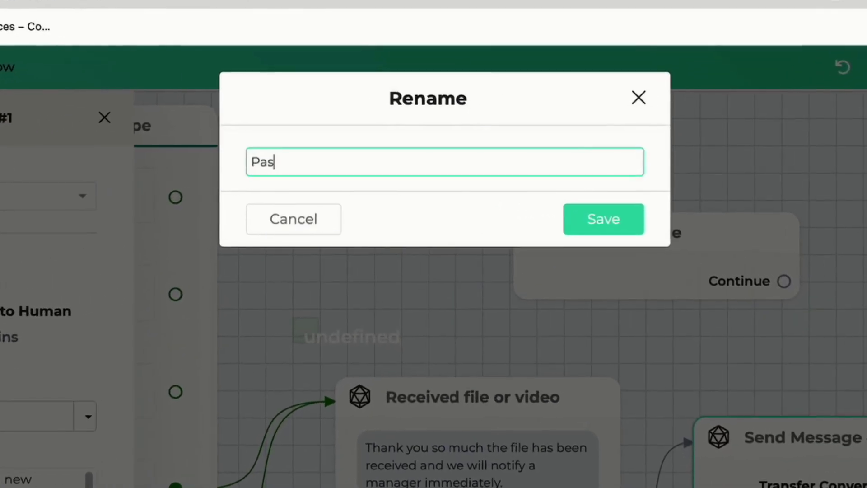
key("BackSpace")
type("use B")
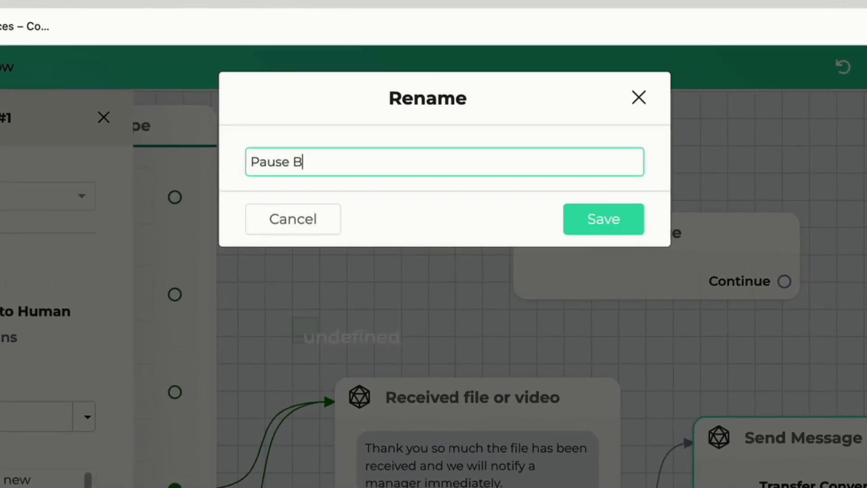
type("ot Alert Admin")
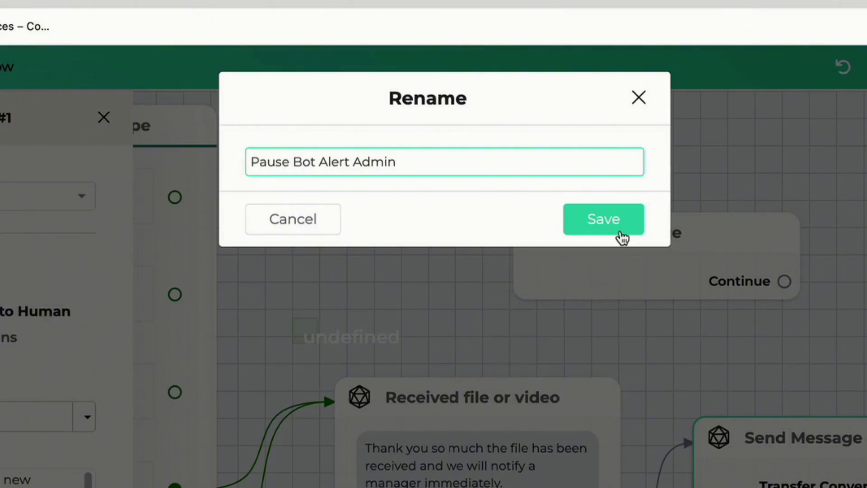
left_click(604, 219)
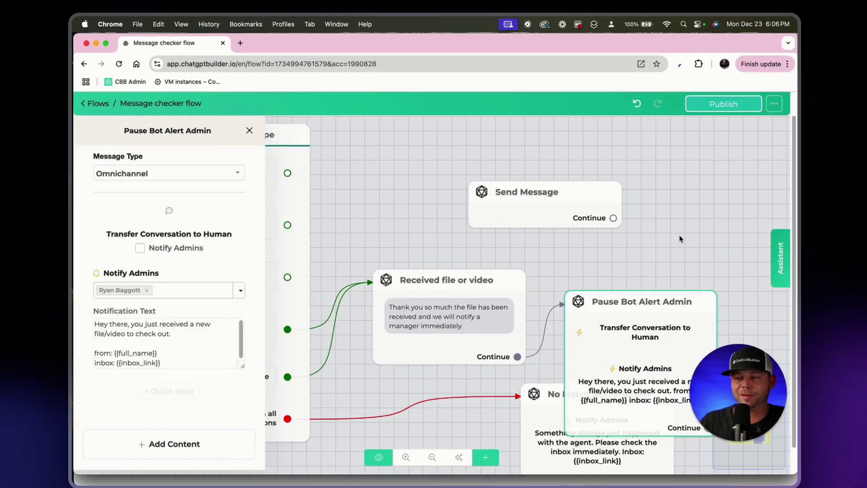
Step: Shift the Pause Bot Alert Admin and Received file or video nodes to the right
left_click_drag(750, 486, 860, 443)
scroll(558, 329, "down", 2)
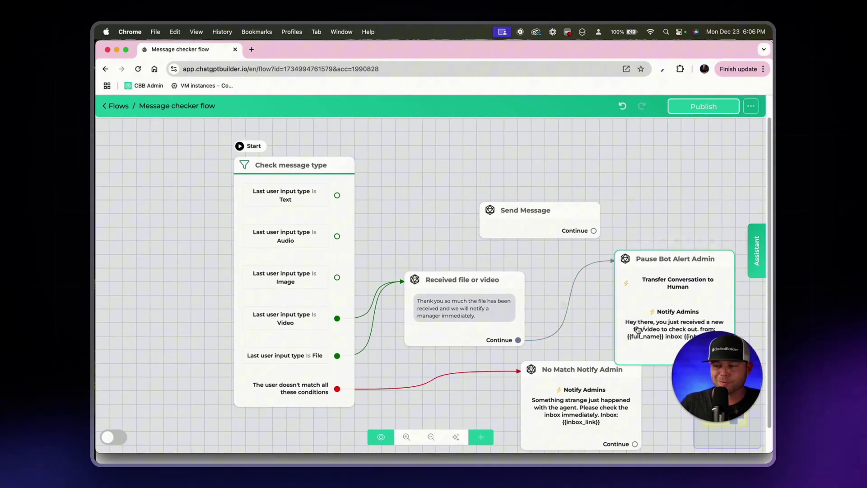
left_click_drag(637, 330, 670, 321)
left_click_drag(492, 325, 519, 323)
left_click(310, 331)
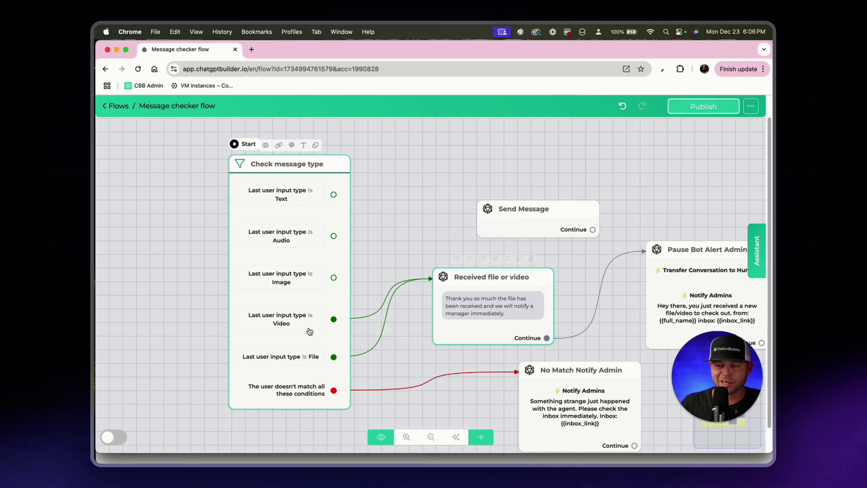
mouse_move(453, 277)
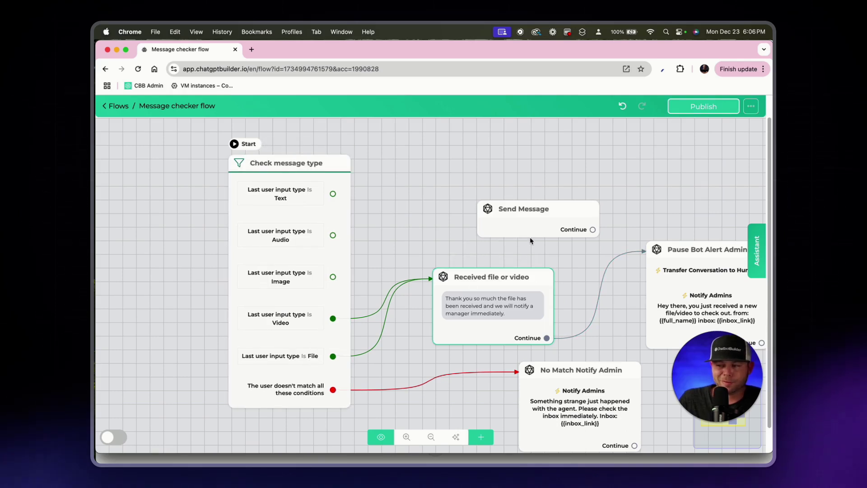
Step: Delete the empty, unused Send Message node from the message checker flow
mouse_move(551, 212)
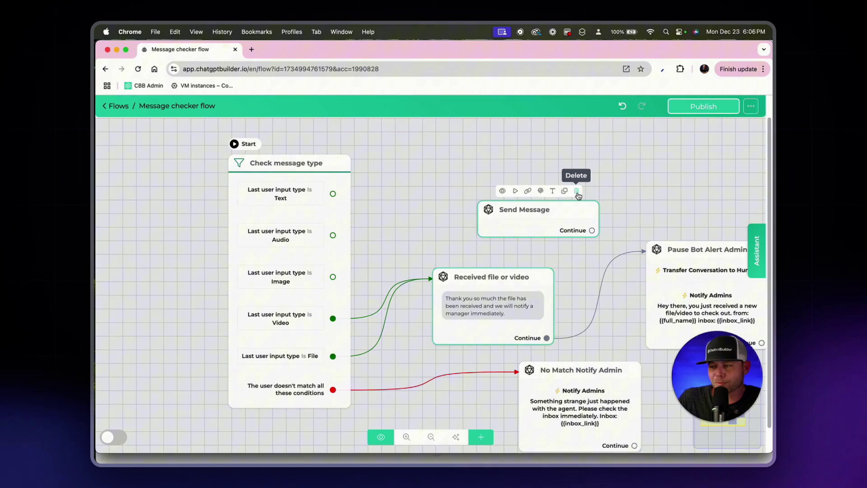
left_click(577, 193)
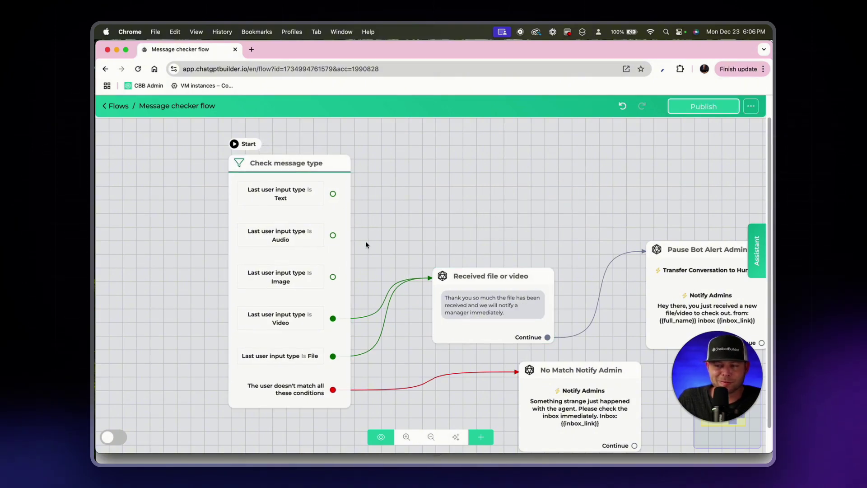
scroll(366, 245, "up", 1)
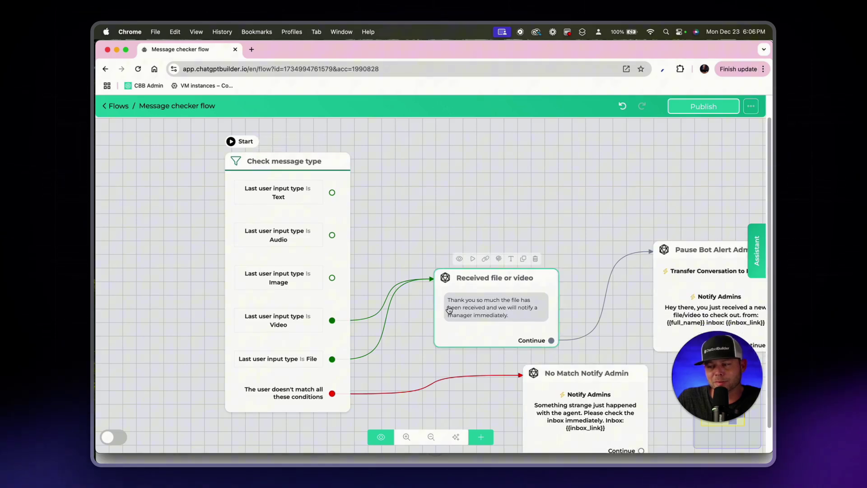
scroll(509, 416, "up", 1)
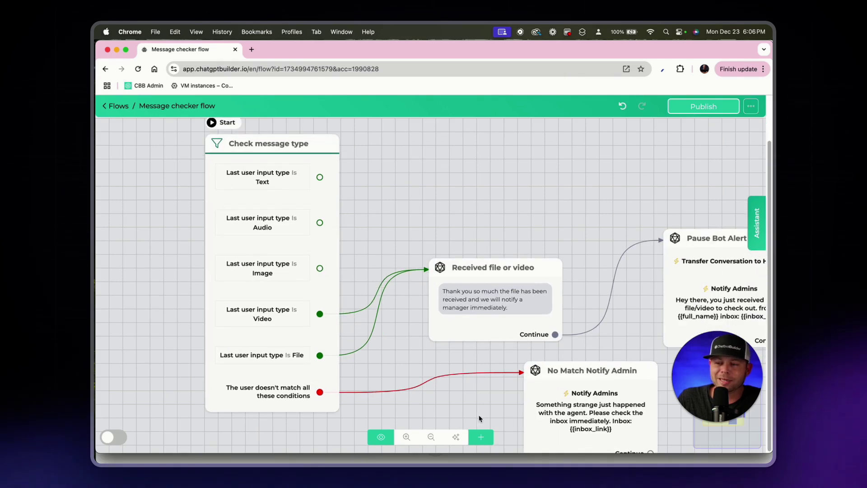
scroll(405, 244, "down", 2)
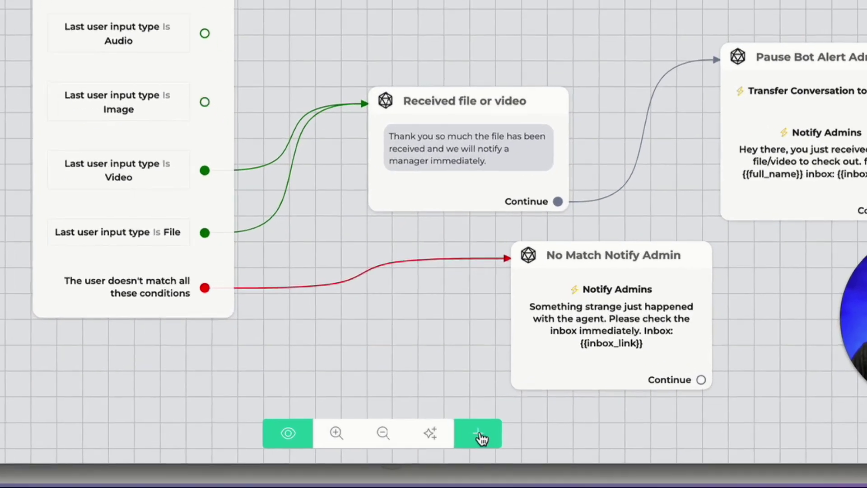
Step: Add a Start Flow node and connect the Image condition to it
left_click(479, 435)
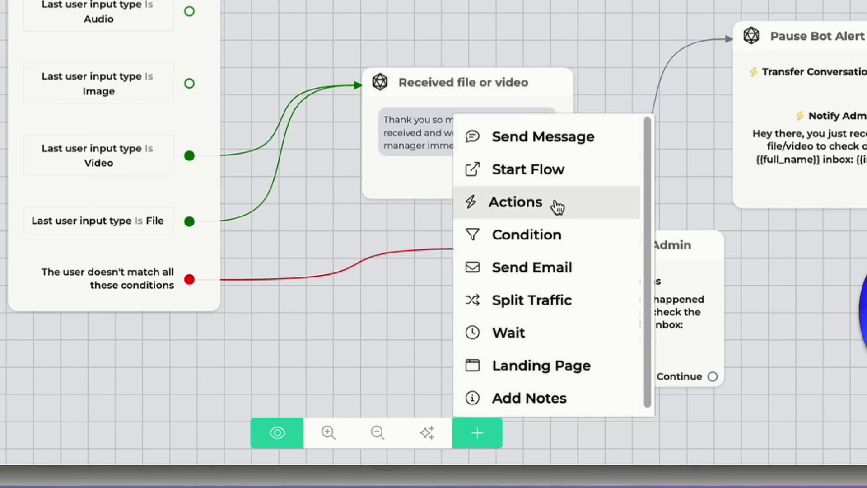
left_click(559, 174)
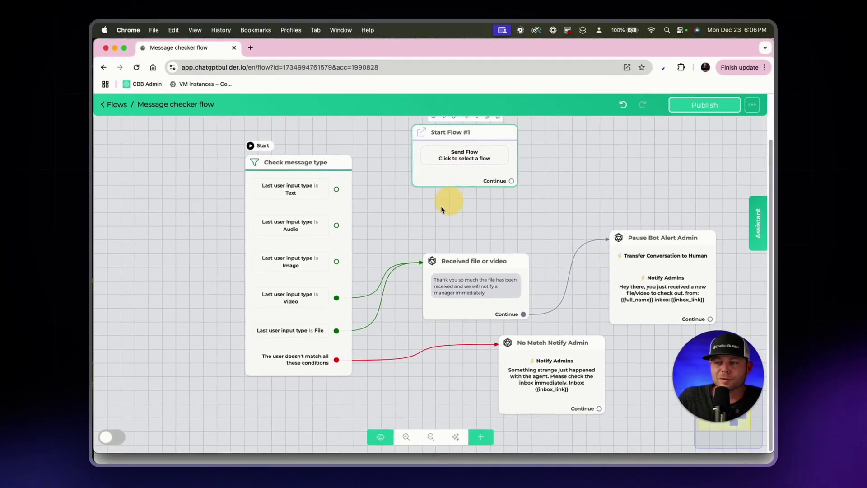
left_click_drag(306, 222, 305, 196)
scroll(418, 227, "up", 2)
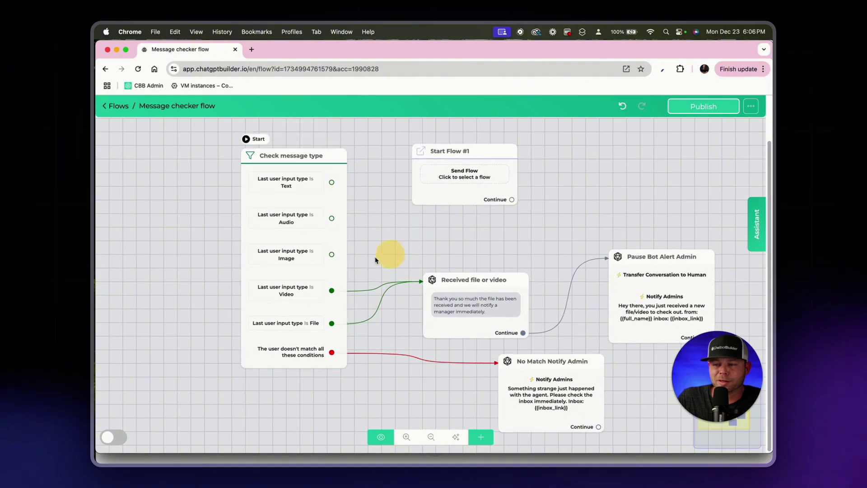
left_click(389, 252)
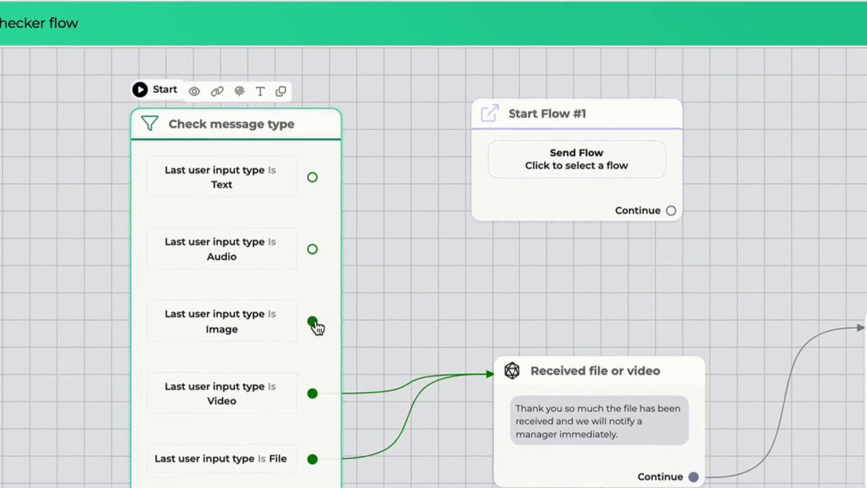
left_click_drag(332, 255, 354, 232)
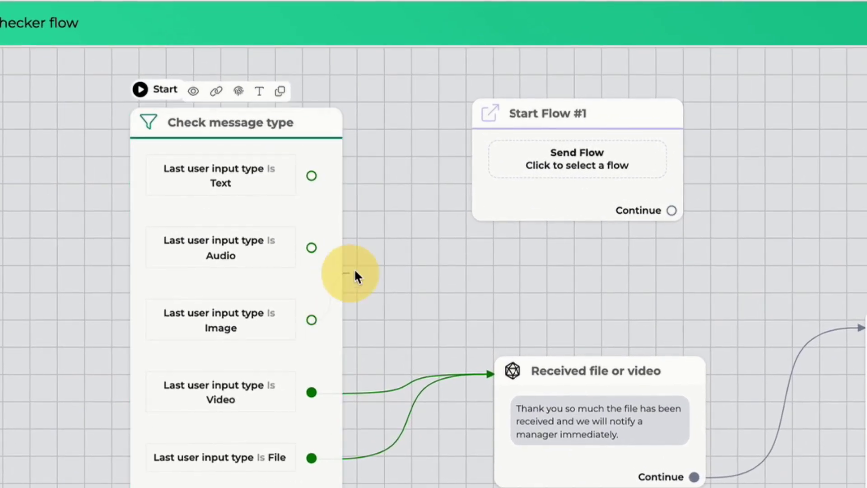
left_click_drag(355, 271, 548, 276)
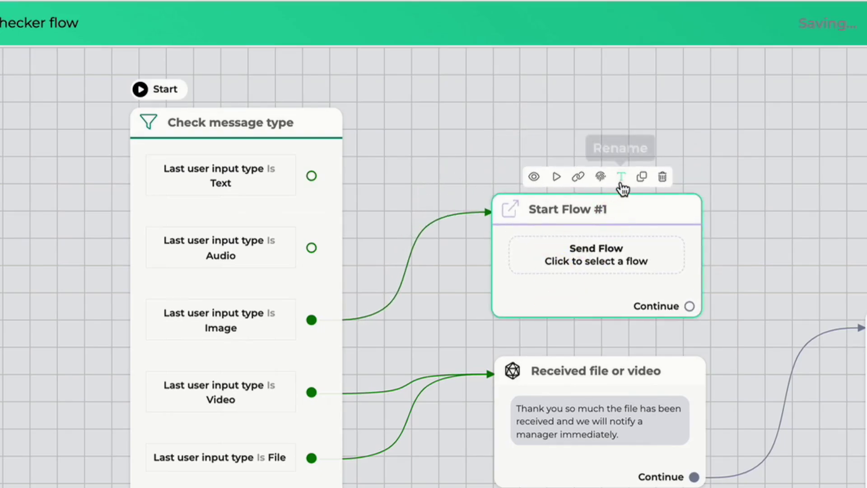
Step: Rename the node 'Image Message from User' and set it to start the Analyze image flow
left_click(621, 183)
key("BackSpace")
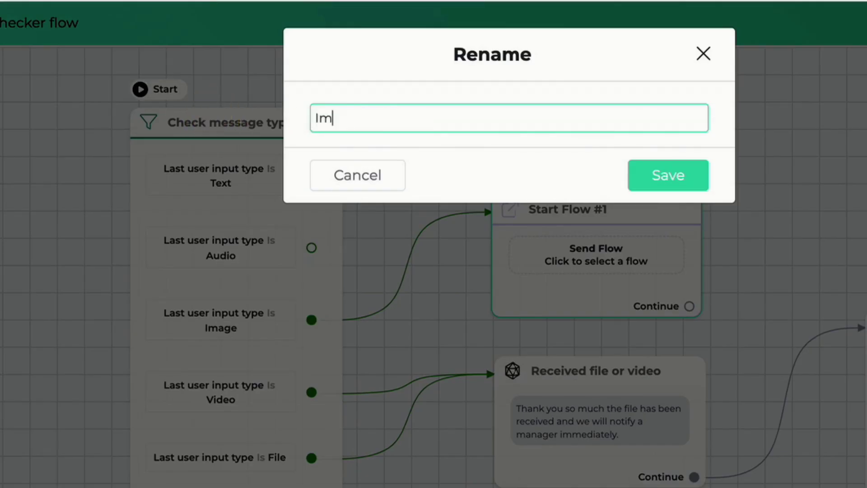
type("Image Message deom")
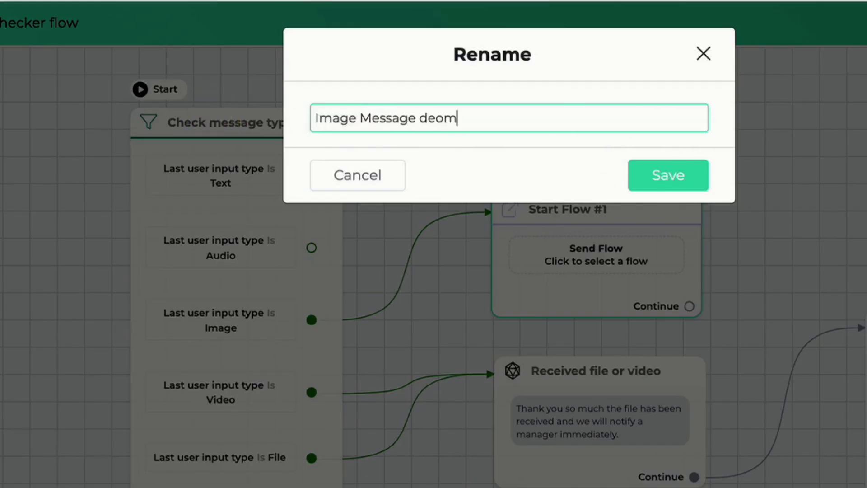
type(" User")
left_click(685, 178)
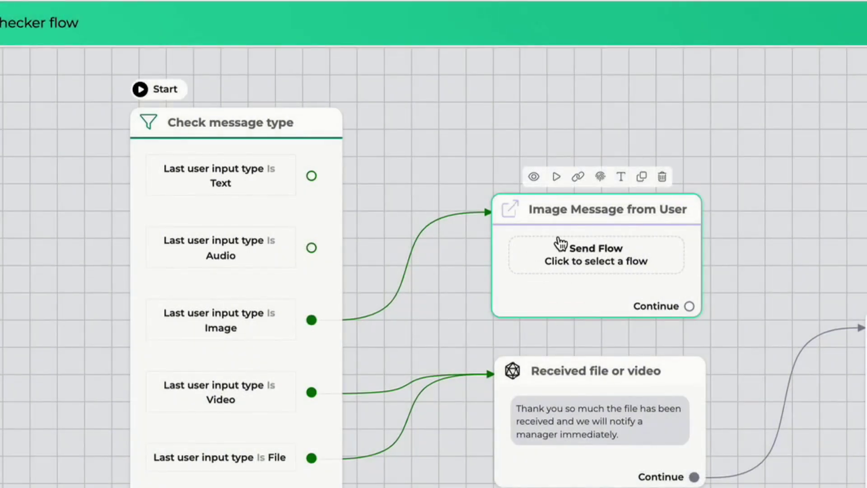
left_click(560, 244)
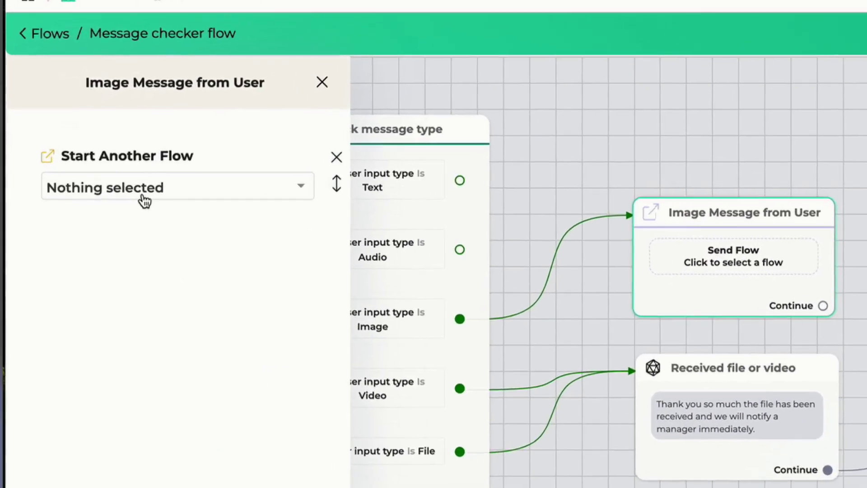
left_click(144, 198)
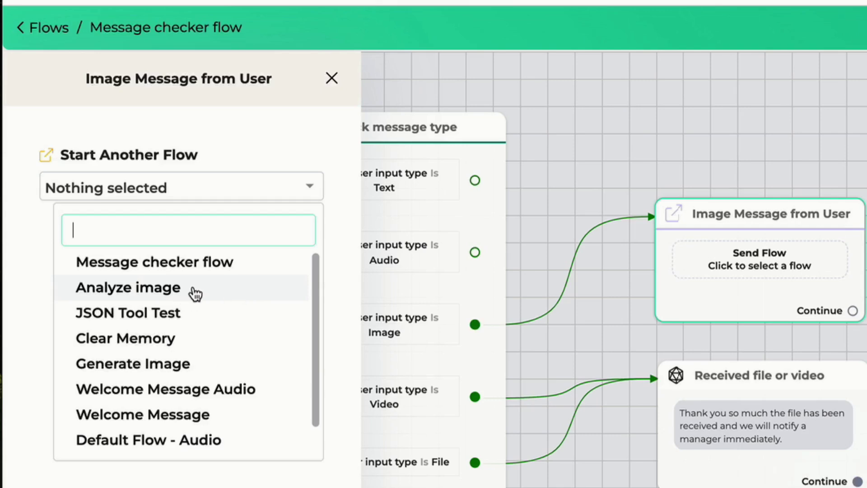
left_click(197, 295)
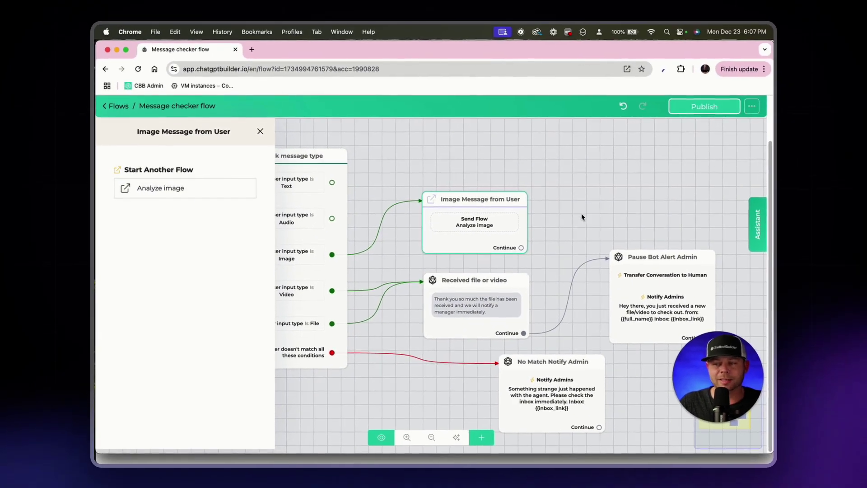
left_click(577, 219)
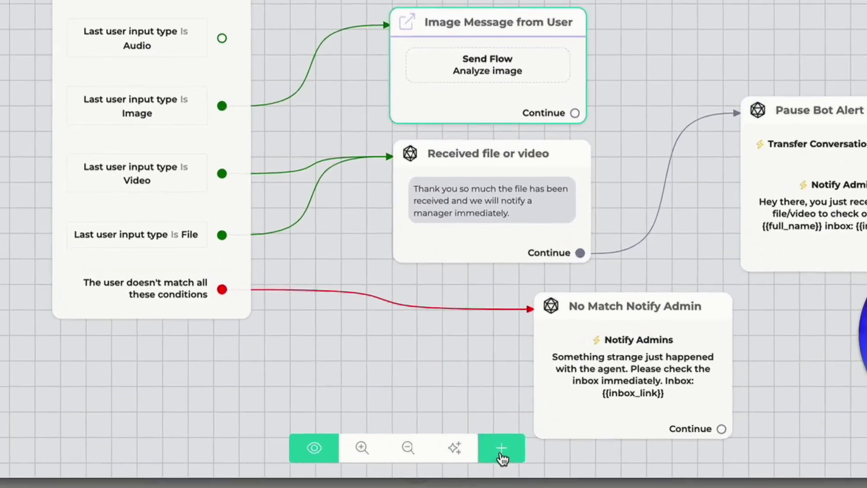
Step: Add a Start Flow node named 'Audio Message from User' and connect the Audio condition to it
left_click(504, 449)
left_click(568, 188)
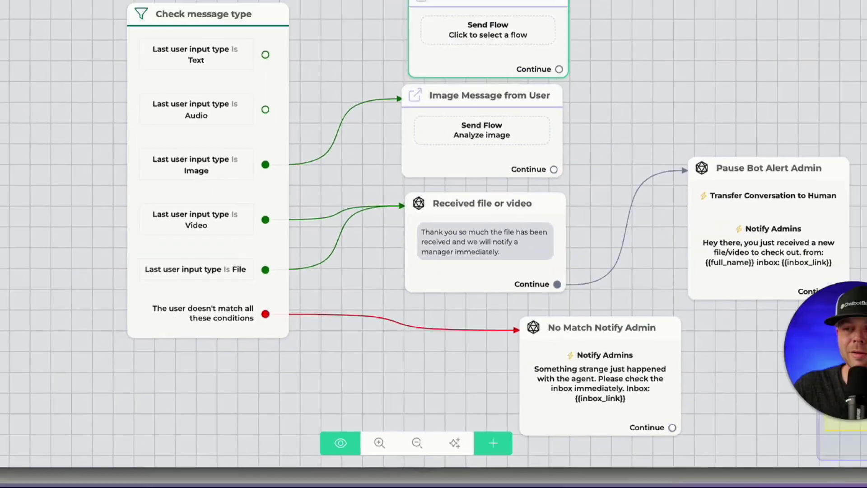
left_click(760, 151)
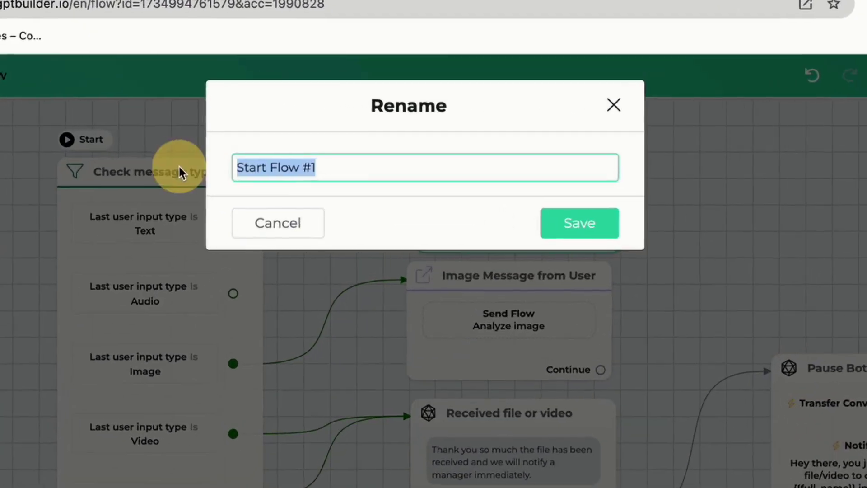
type("Audio Message fr")
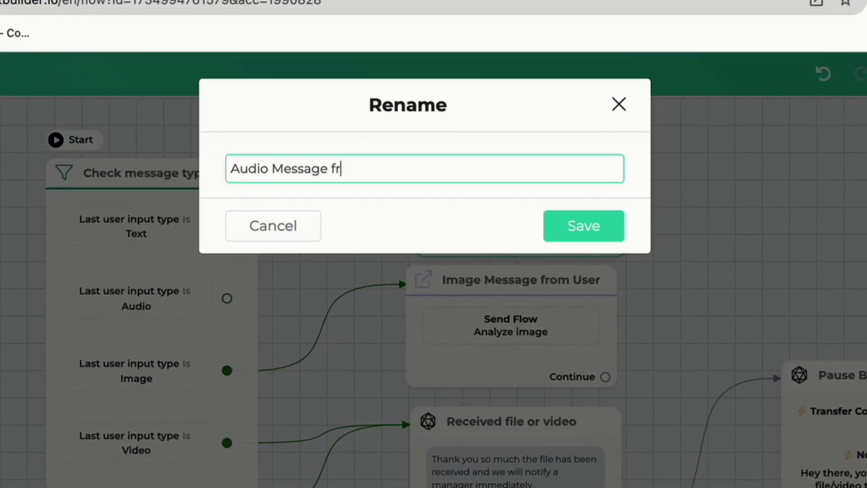
type("om User")
key("Return")
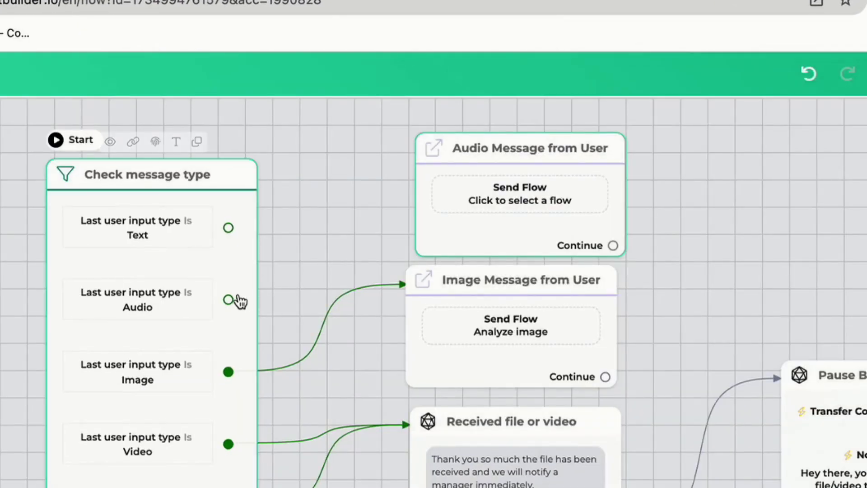
left_click_drag(229, 300, 439, 216)
Step: Set the audio node to start Default Flow - Audio, then reposition the Check message type node
left_click(496, 210)
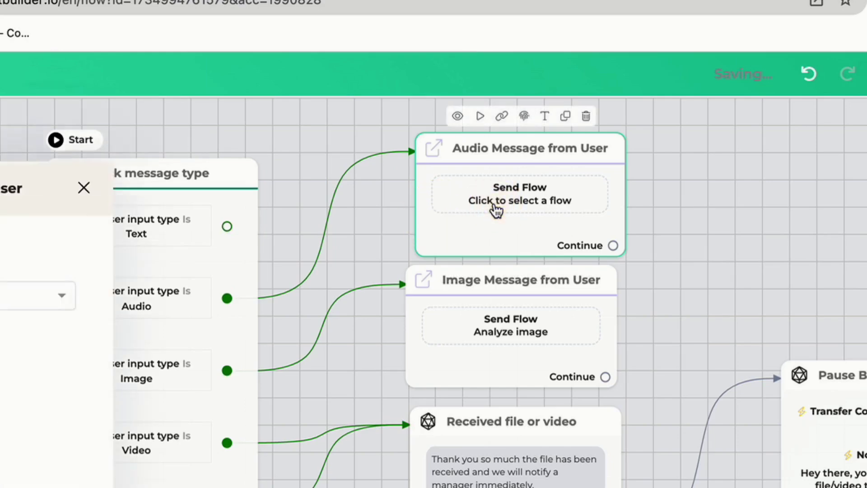
left_click(140, 207)
scroll(189, 353, "down", 1)
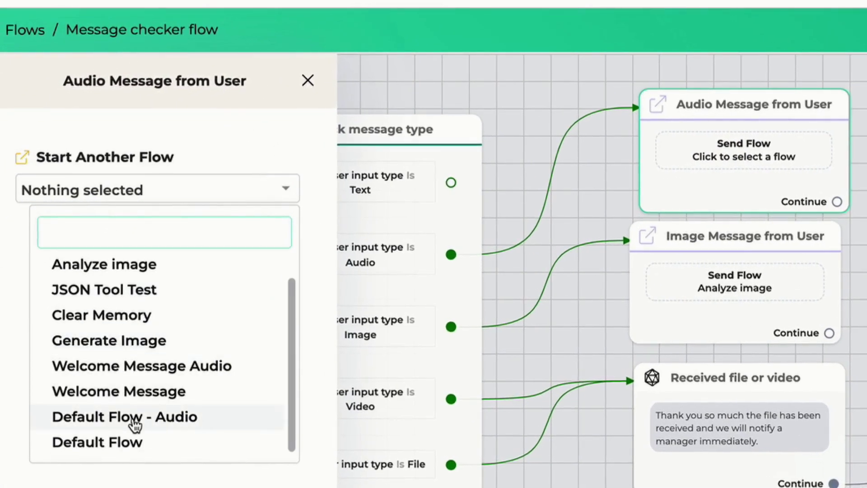
left_click(160, 426)
left_click_drag(657, 415, 753, 444)
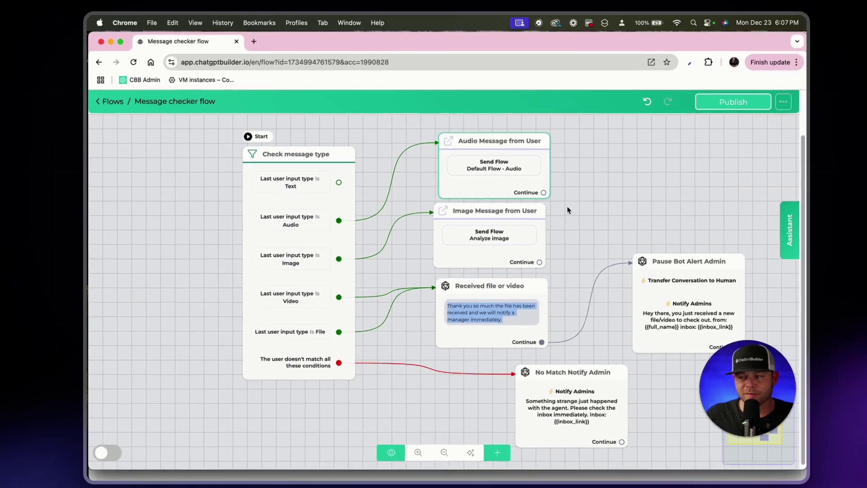
left_click(480, 106)
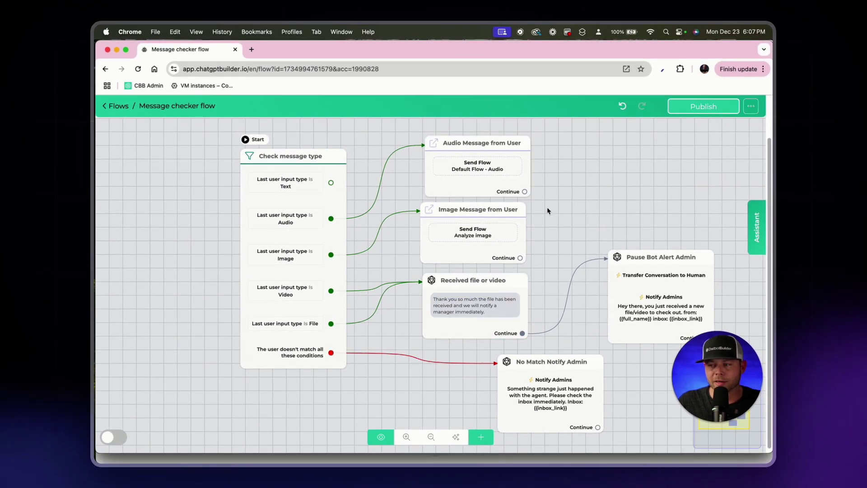
left_click_drag(548, 211, 548, 288)
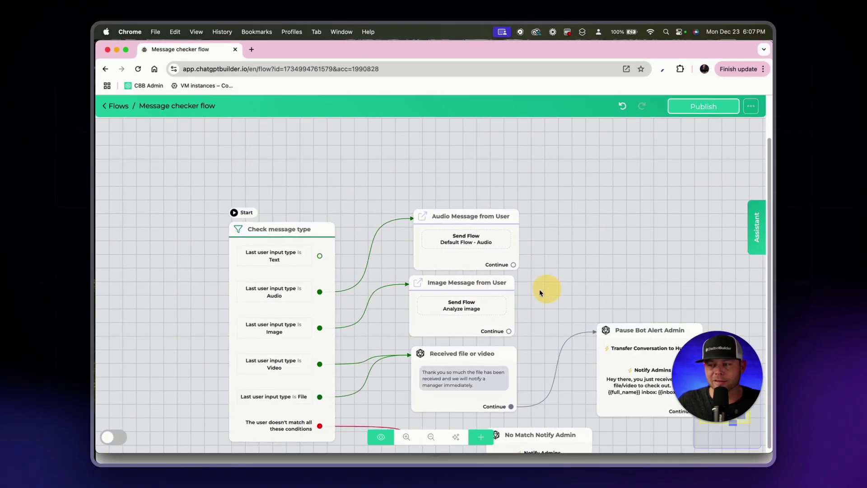
left_click_drag(284, 295, 276, 251)
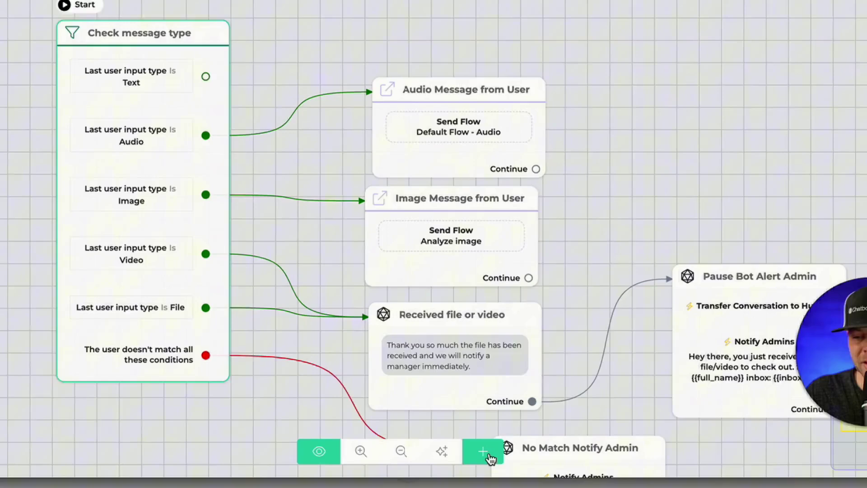
Step: Add a Start Flow node named 'Text Message from User' above the audio node, linked to the Text condition
left_click(482, 439)
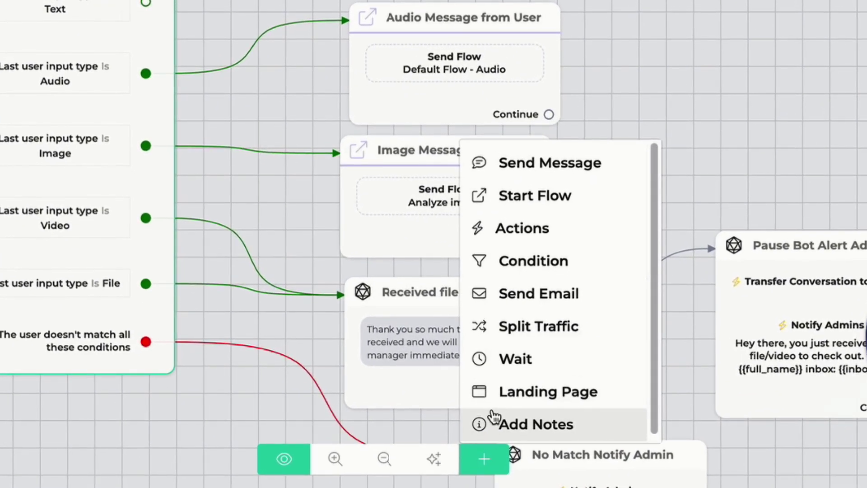
left_click(552, 205)
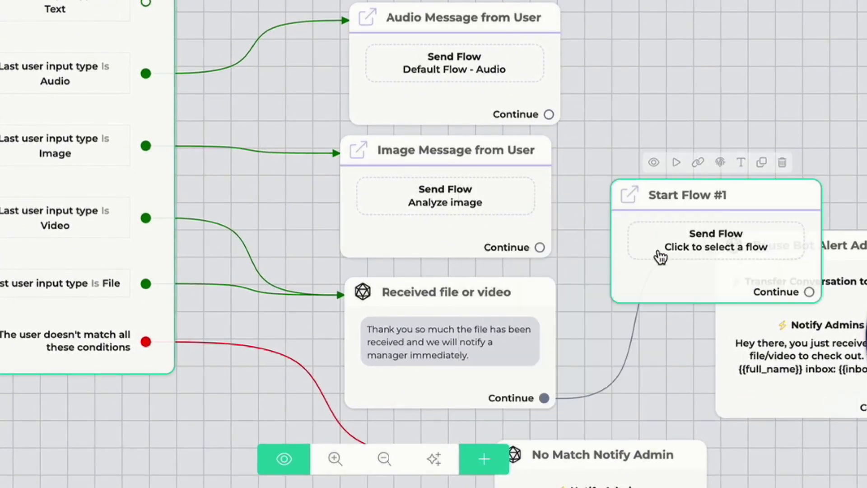
left_click_drag(658, 256, 403, 0)
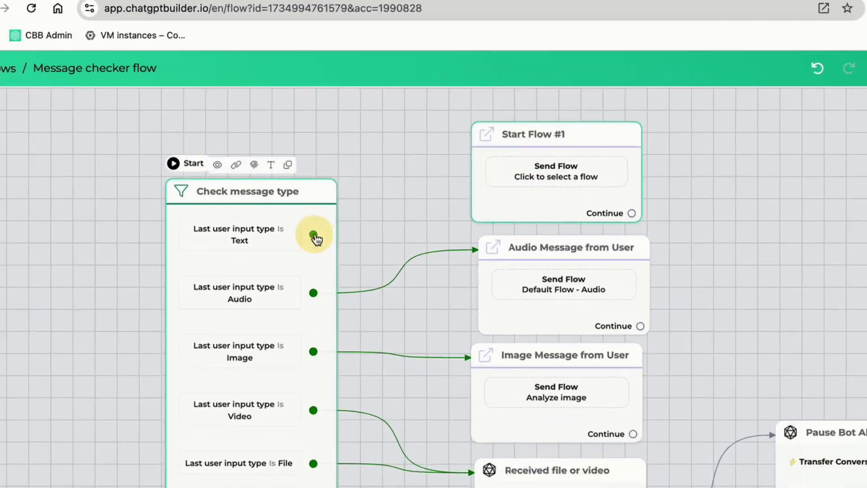
left_click_drag(310, 208, 420, 170)
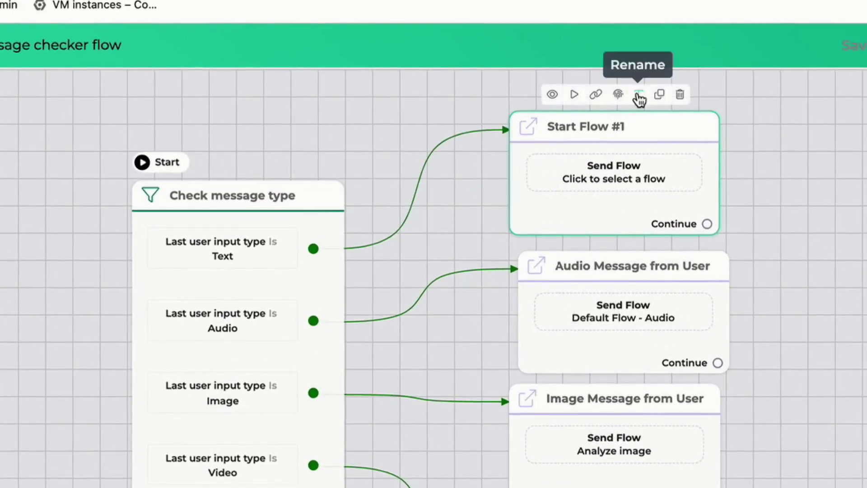
left_click(638, 94)
left_click(453, 140)
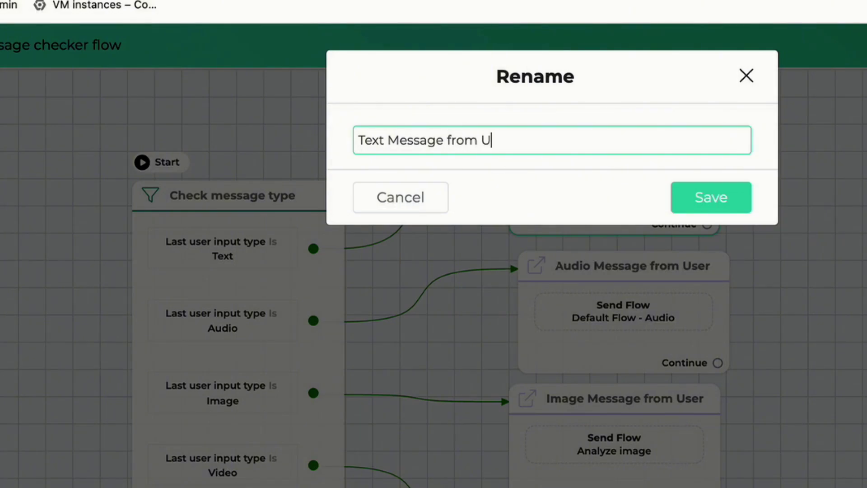
left_click(689, 198)
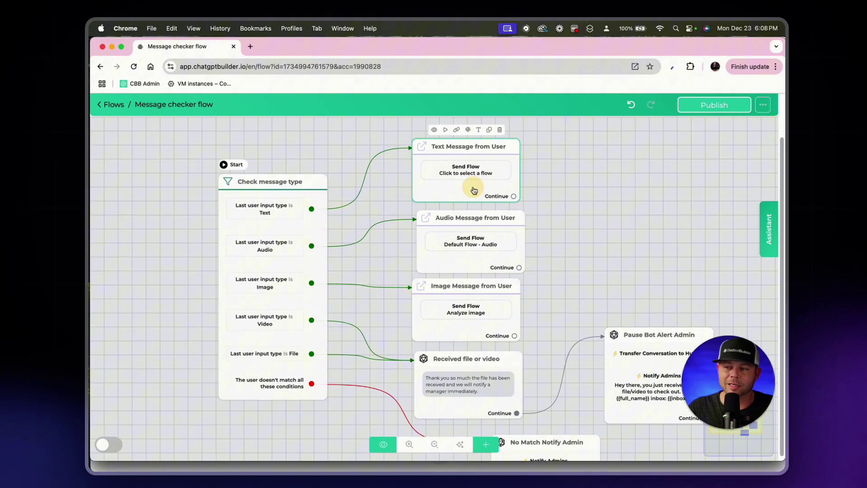
Step: Set the text node to start Default Flow, then auto-organize and centre the flow
left_click(624, 210)
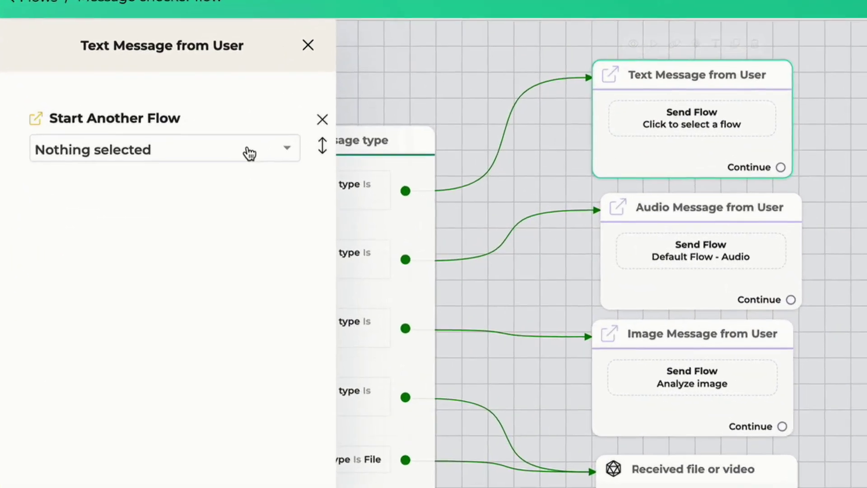
left_click(226, 189)
scroll(218, 309, "down", 2)
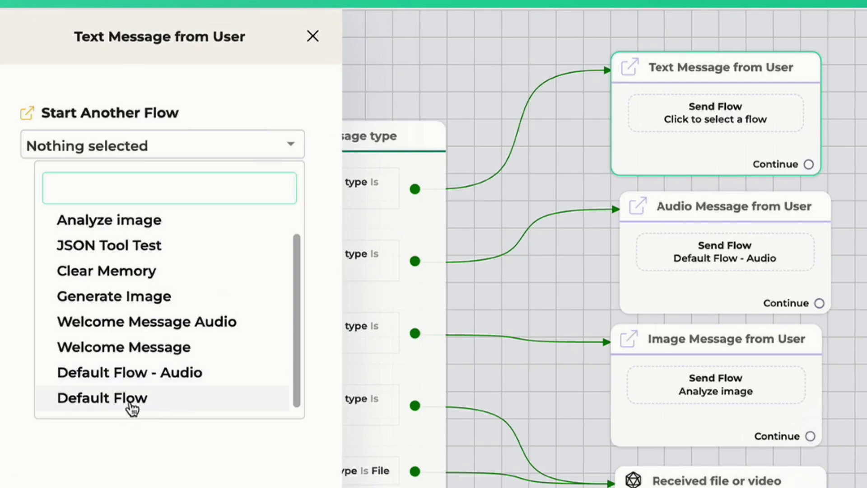
left_click(102, 398)
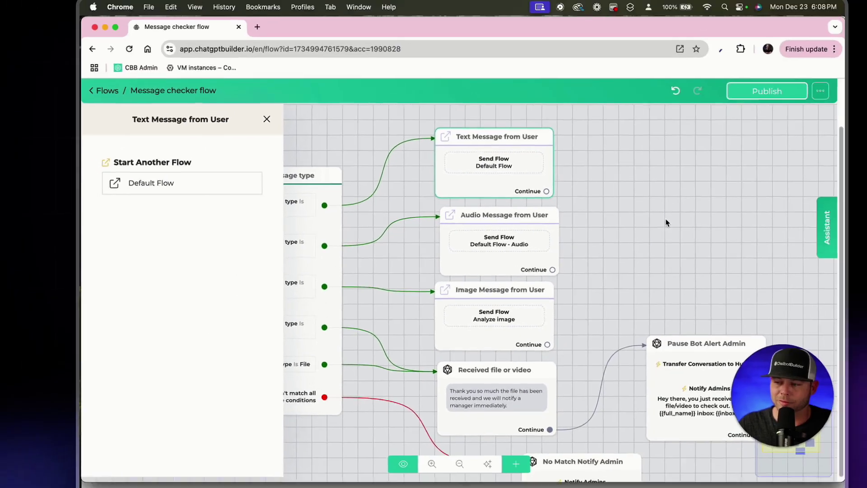
key("Escape")
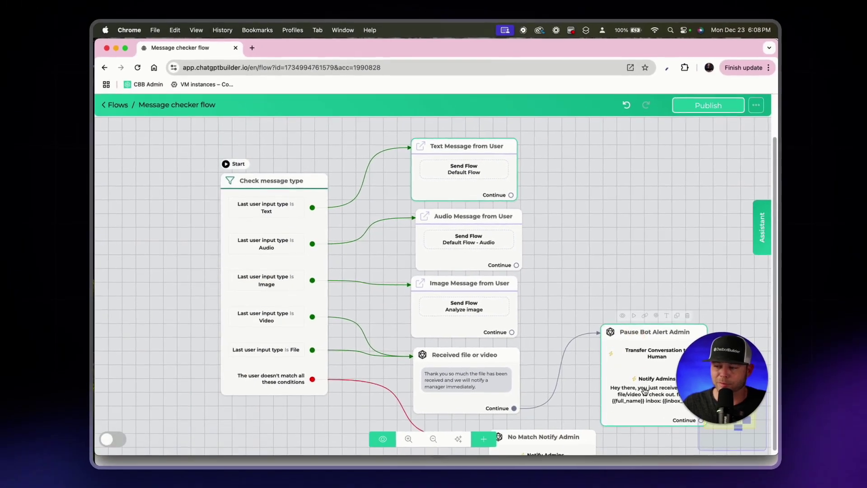
left_click(456, 437)
left_click_drag(522, 368, 401, 346)
scroll(401, 345, "up", 3)
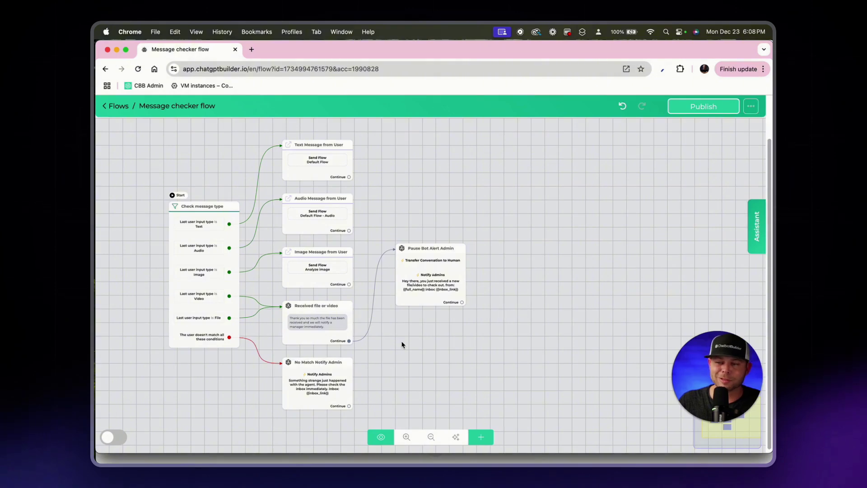
scroll(401, 345, "up", 1)
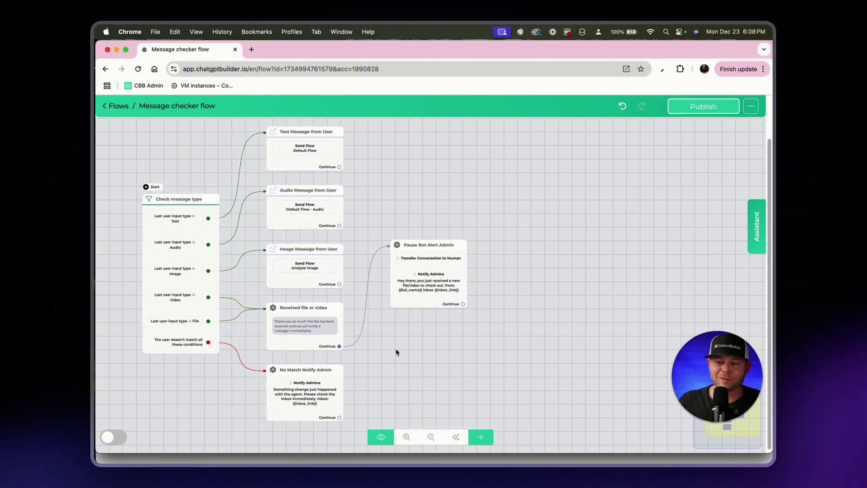